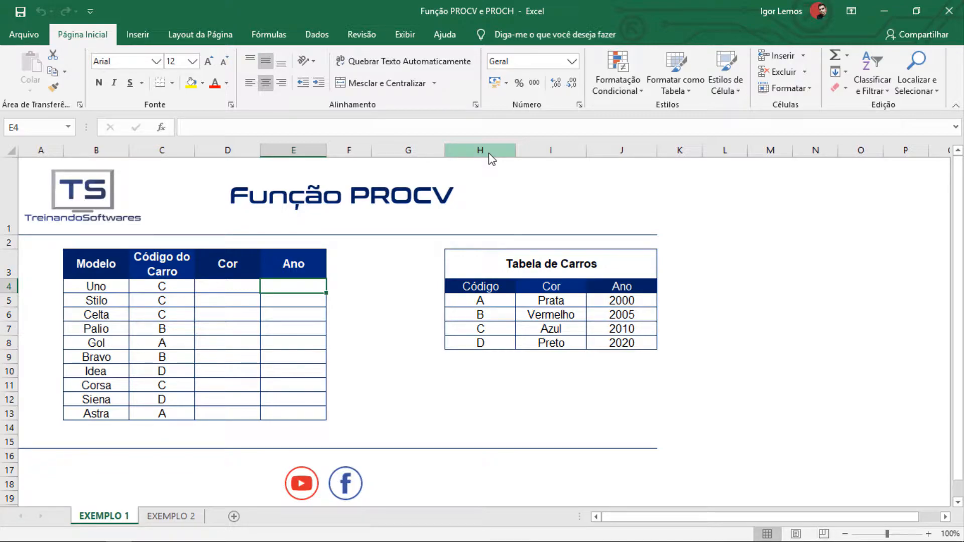
Examine the EXEMPLO 2 sheet, the empty Cor and Ano columns on EXEMPLO 1, and the codes, colors and years in Tabela de Carros.
click(173, 517)
click(103, 516)
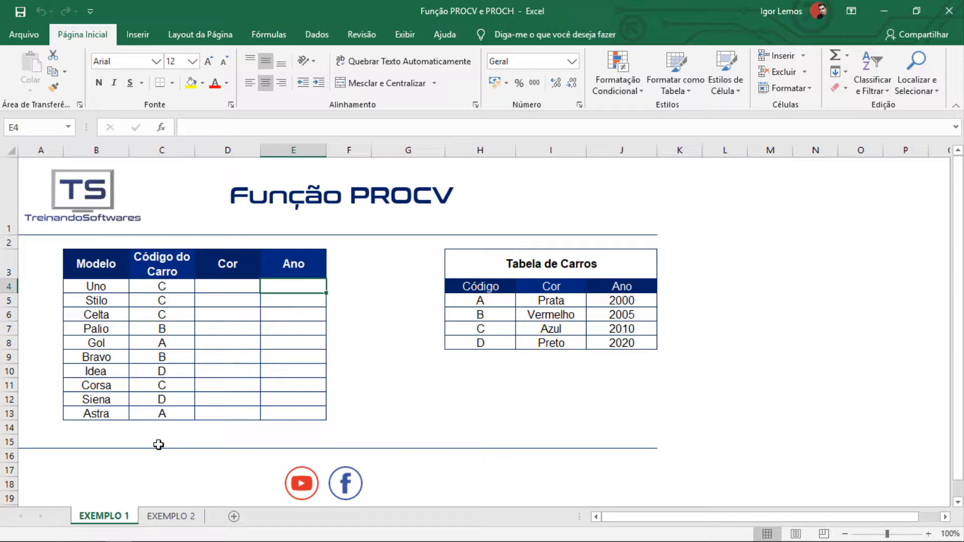
click(214, 286)
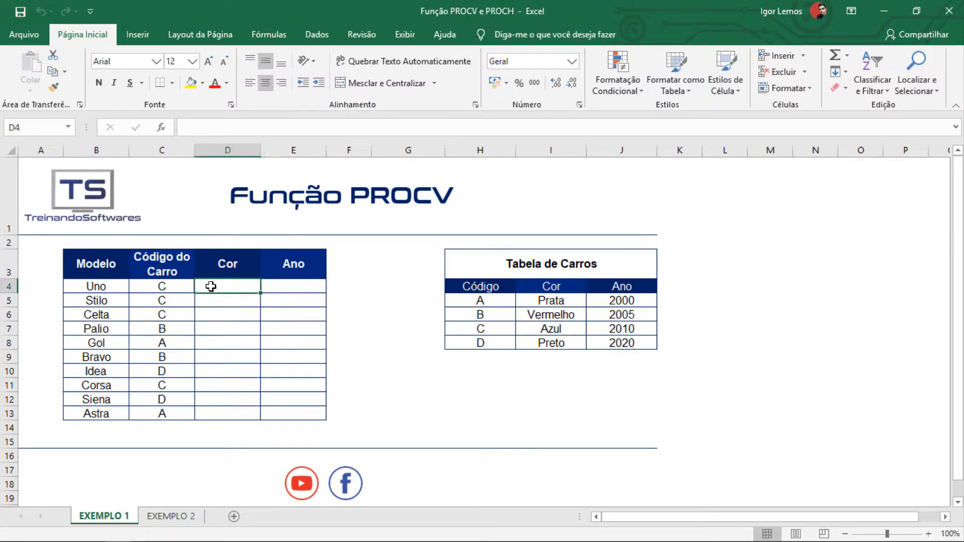
click(307, 287)
click(229, 286)
click(282, 284)
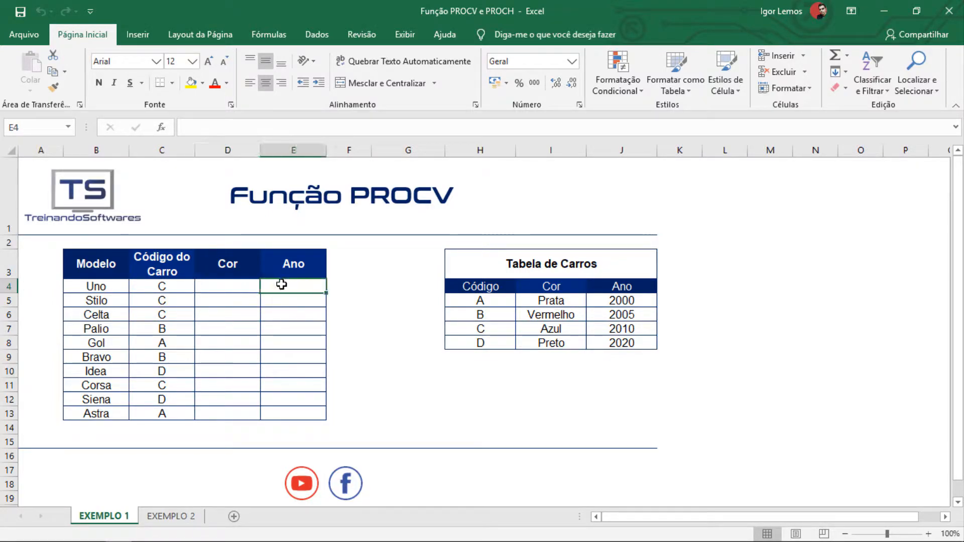
click(240, 287)
click(597, 272)
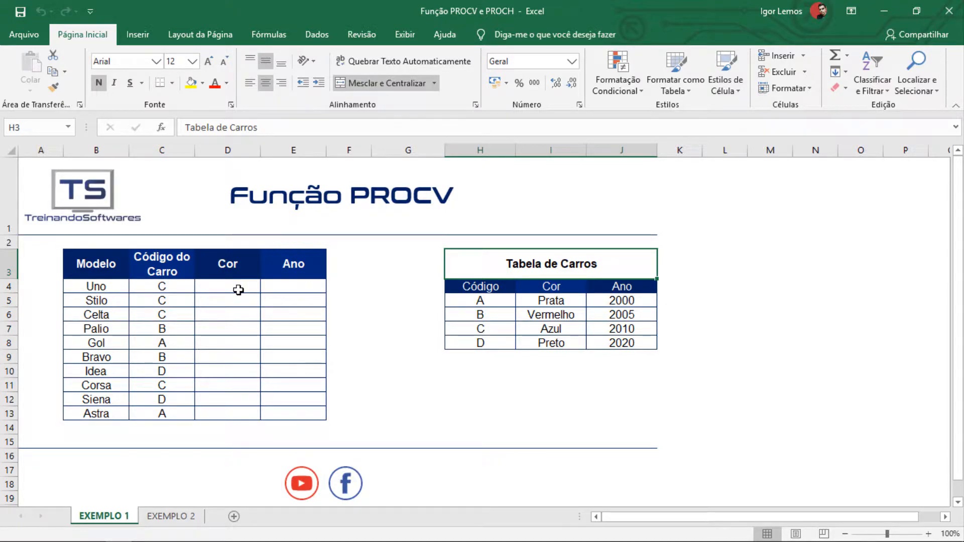
click(177, 284)
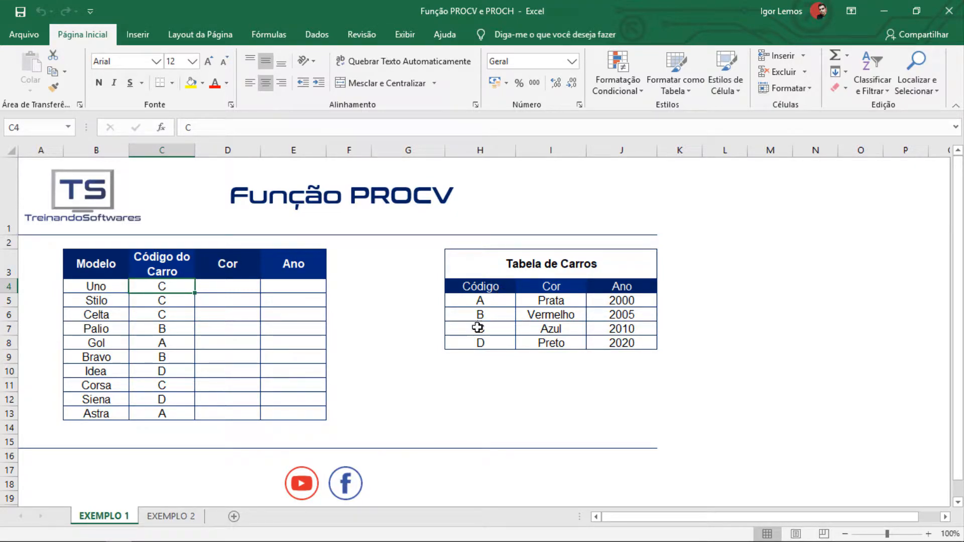
click(551, 329)
click(623, 339)
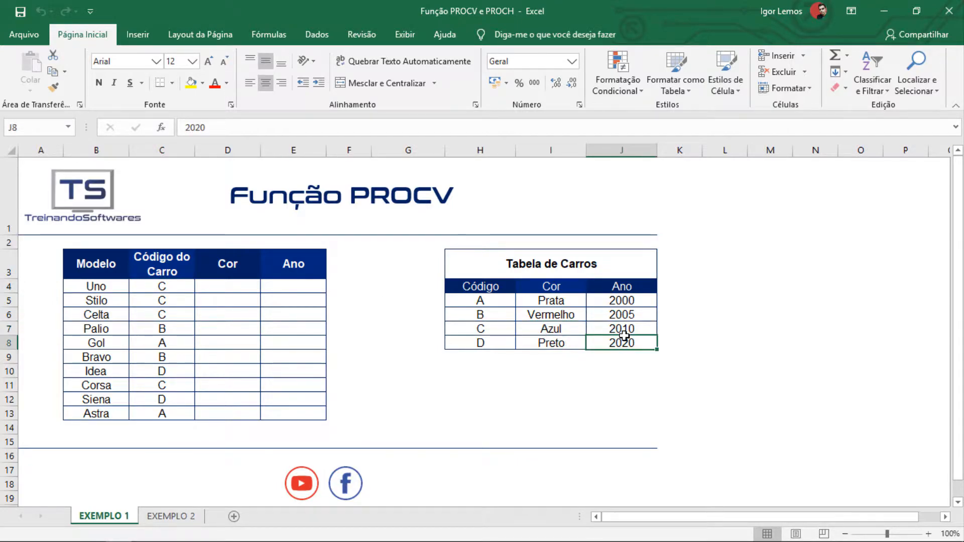
click(624, 327)
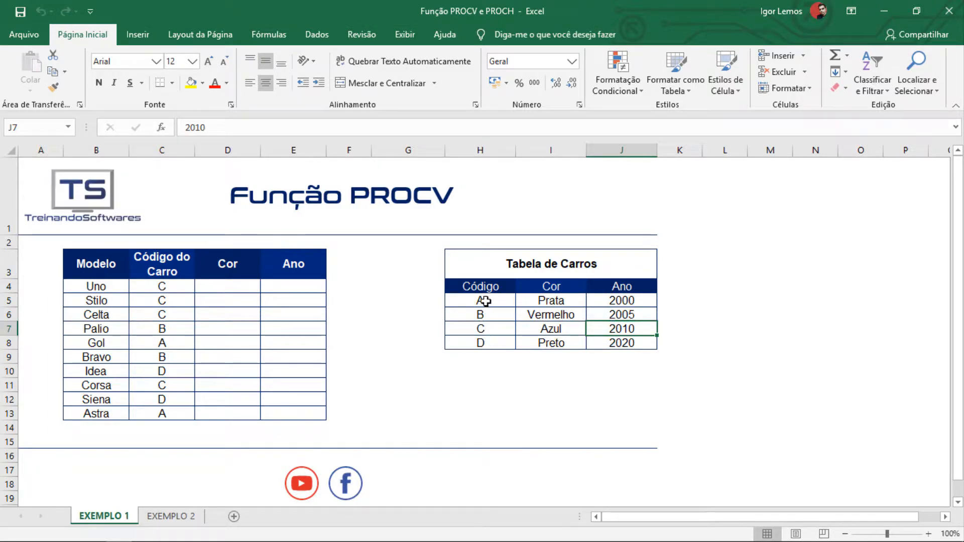
drag(482, 299, 482, 341)
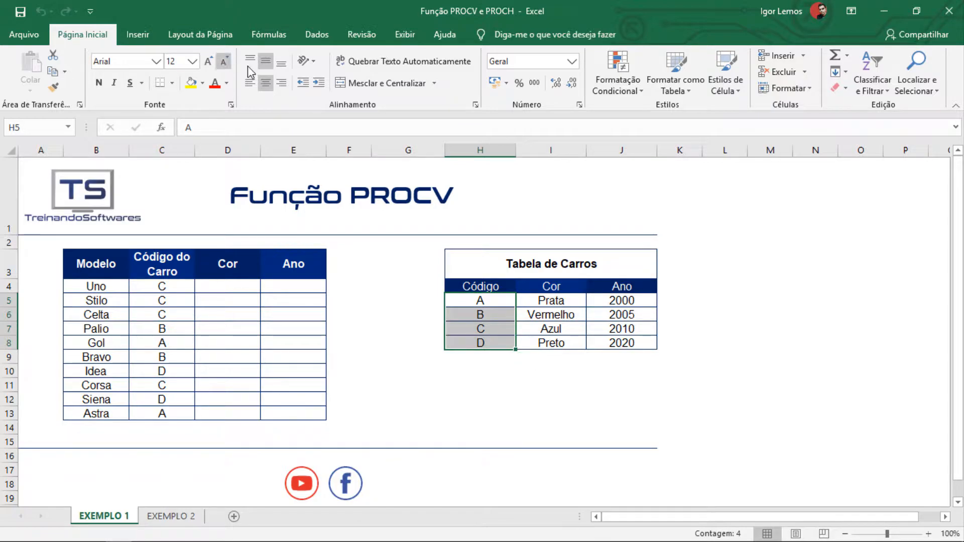
Start a PROCV formula in D4 with the car code in C4 as the lookup value.
click(237, 284)
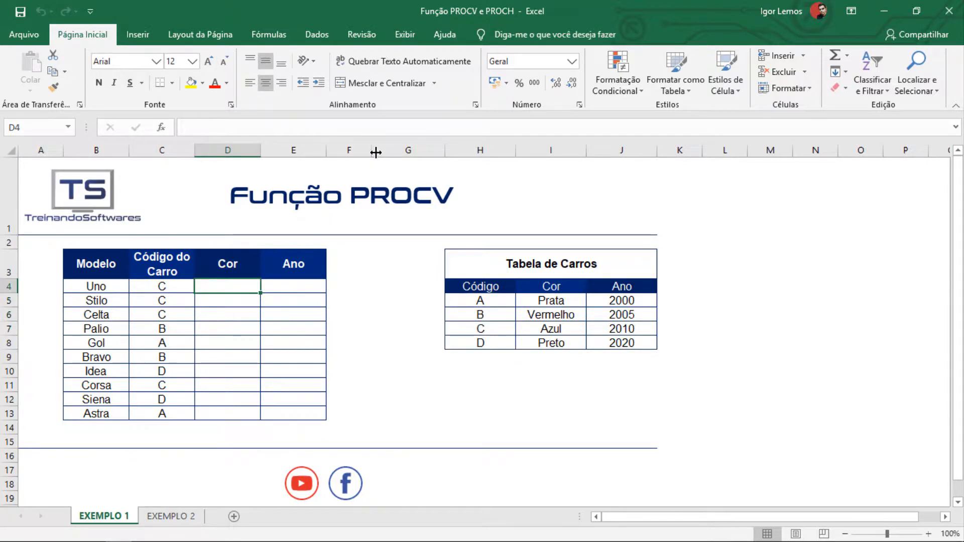
text(=procv)
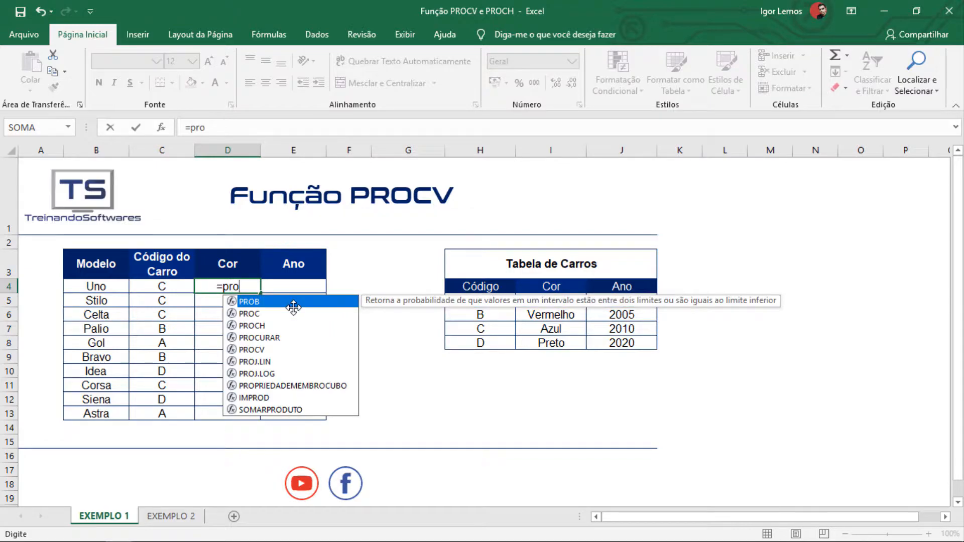
key(Tab)
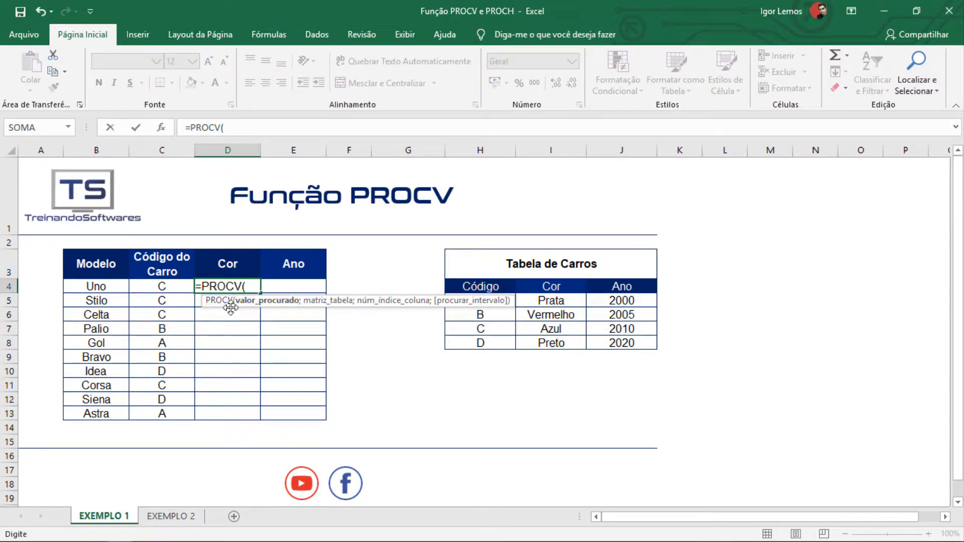
drag(246, 305, 244, 247)
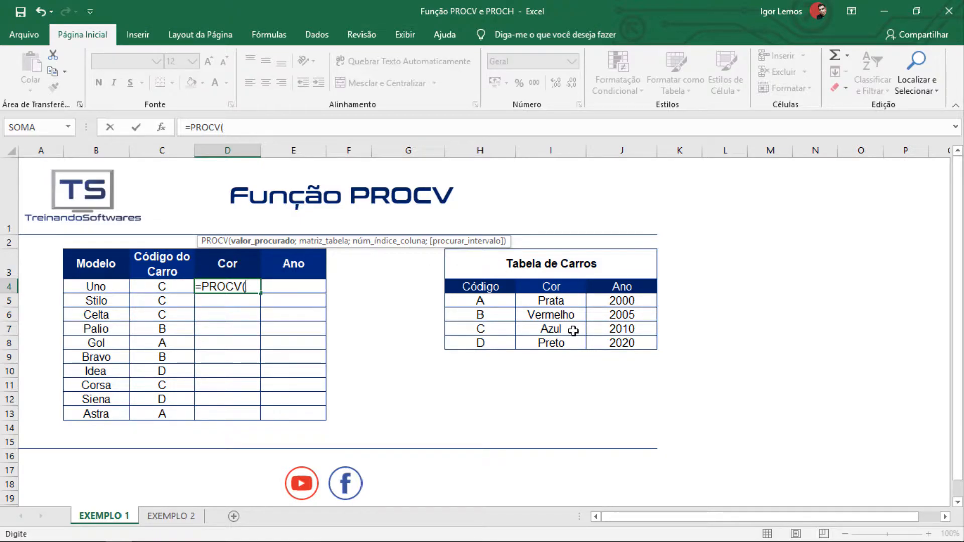
click(167, 288)
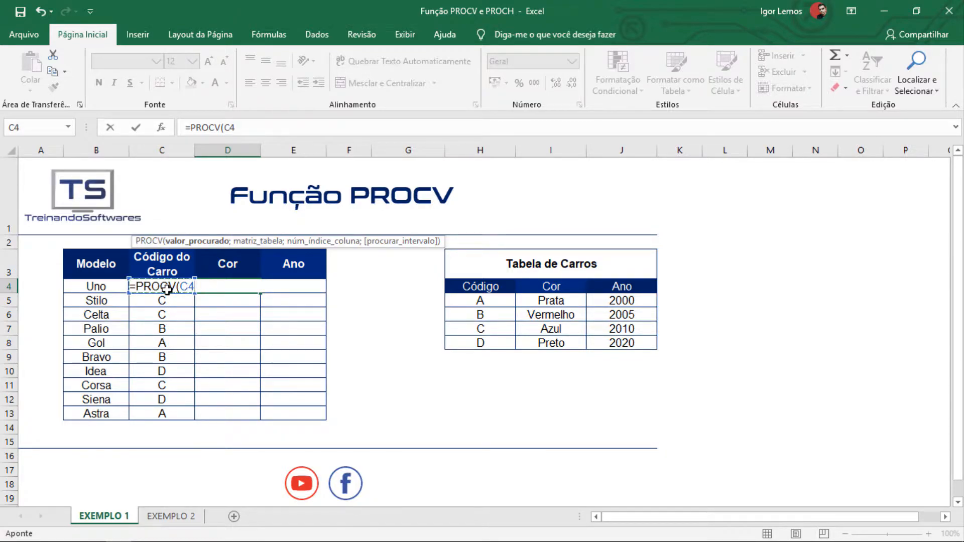
text(;)
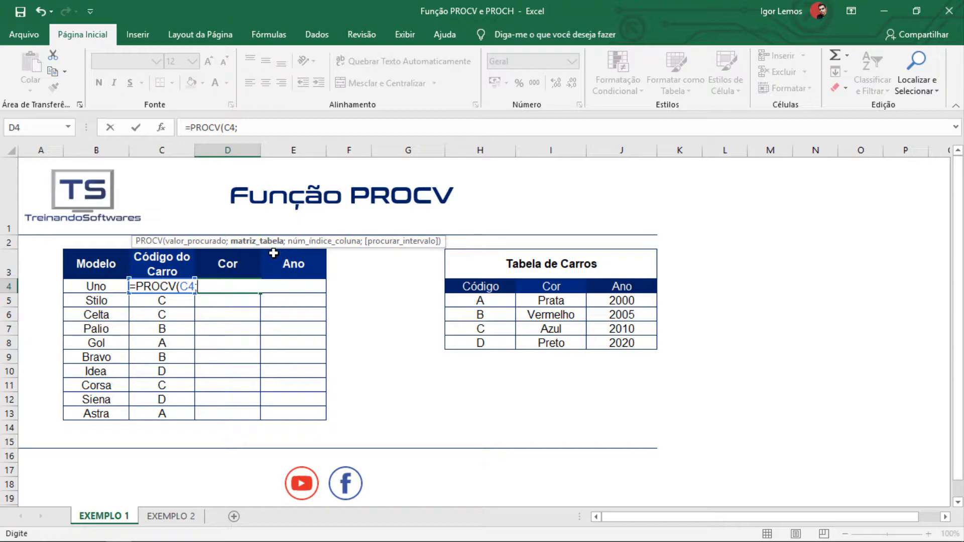
Complete the D4 formula with table range H5:J8, column index 2 and exact match, as =PROCV(C4;H5:J8;2;FALSO).
drag(479, 301, 611, 344)
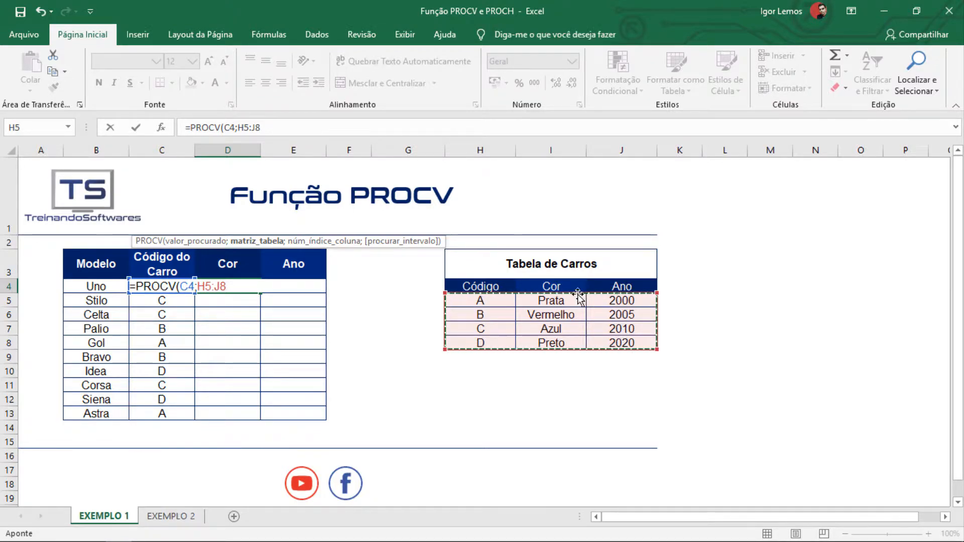
text(;)
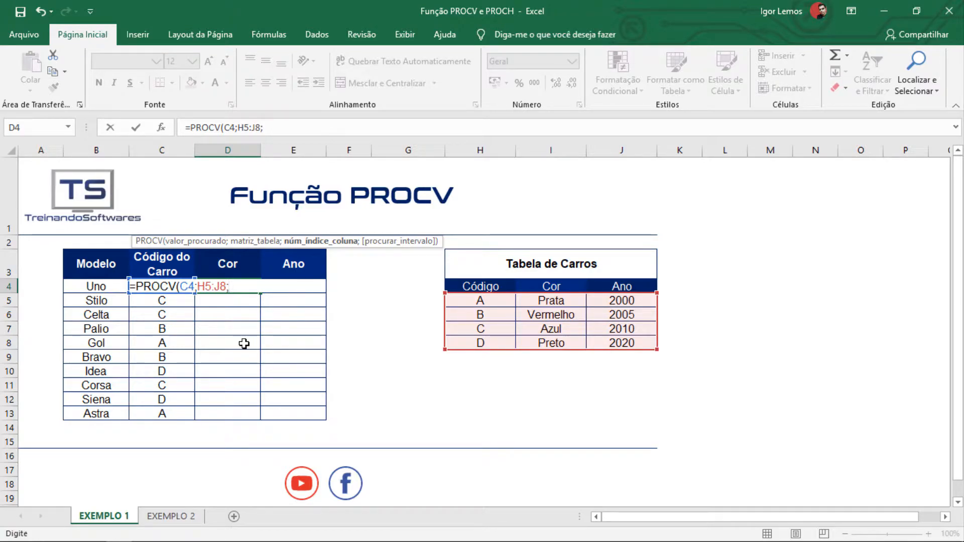
text(2;)
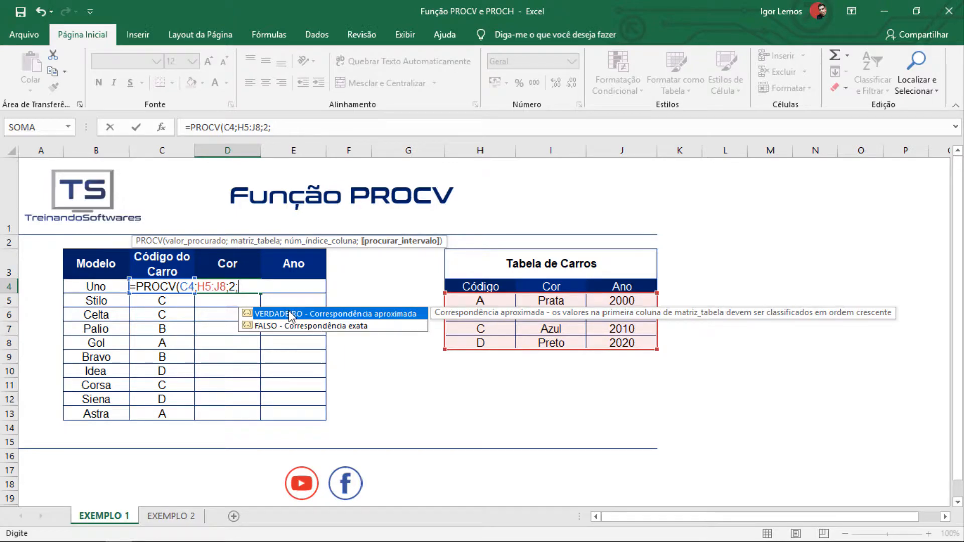
click(301, 326)
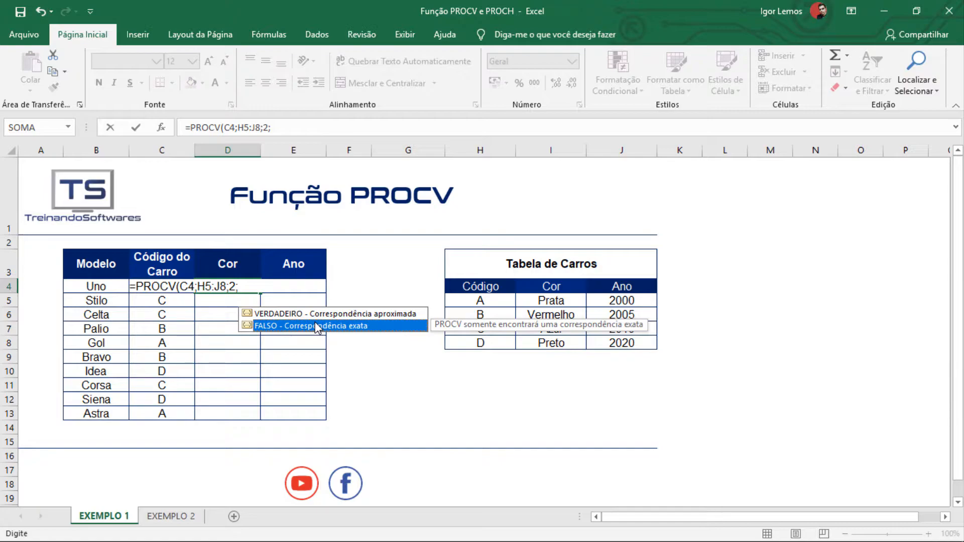
key(Tab)
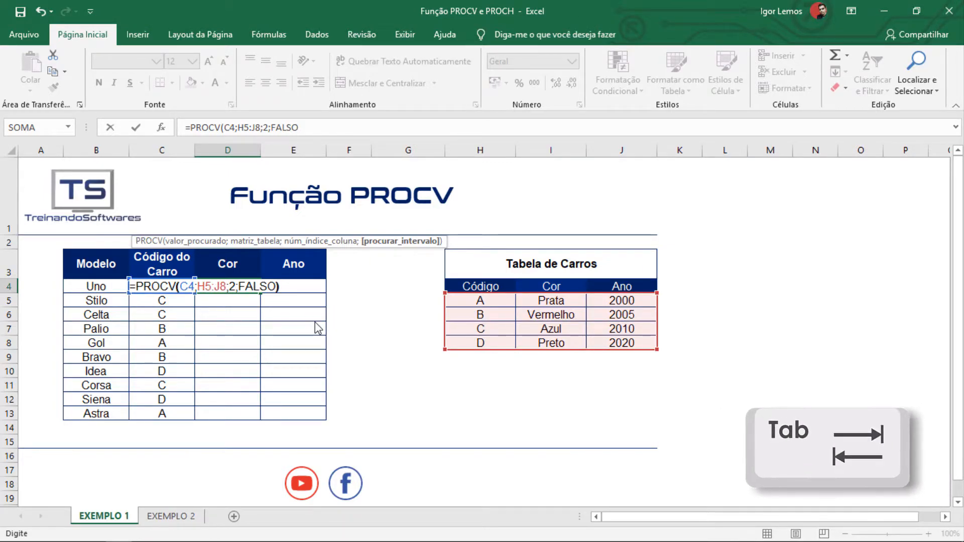
text())
key(Return)
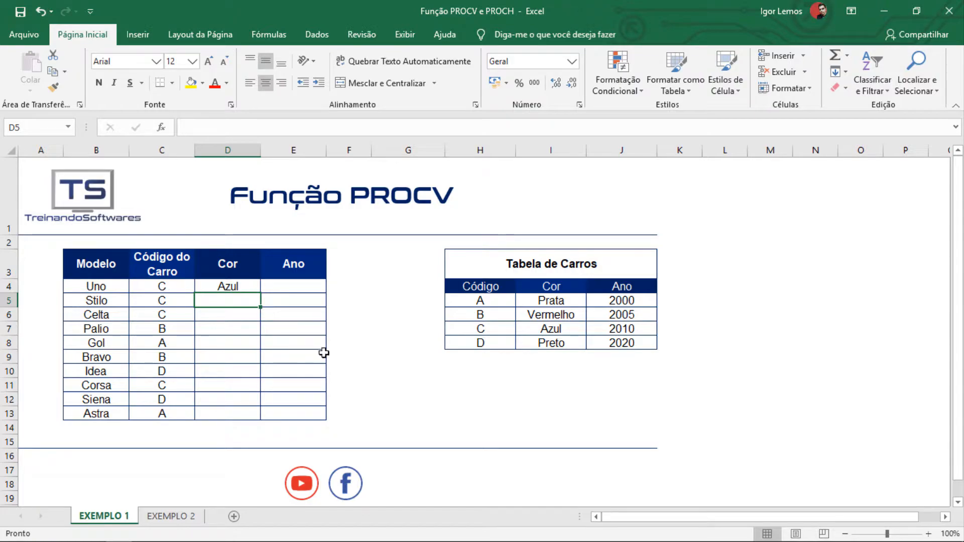
Clear code C from cell H7 in Tabela de Carros and undo the deletion.
click(497, 331)
key(Delete)
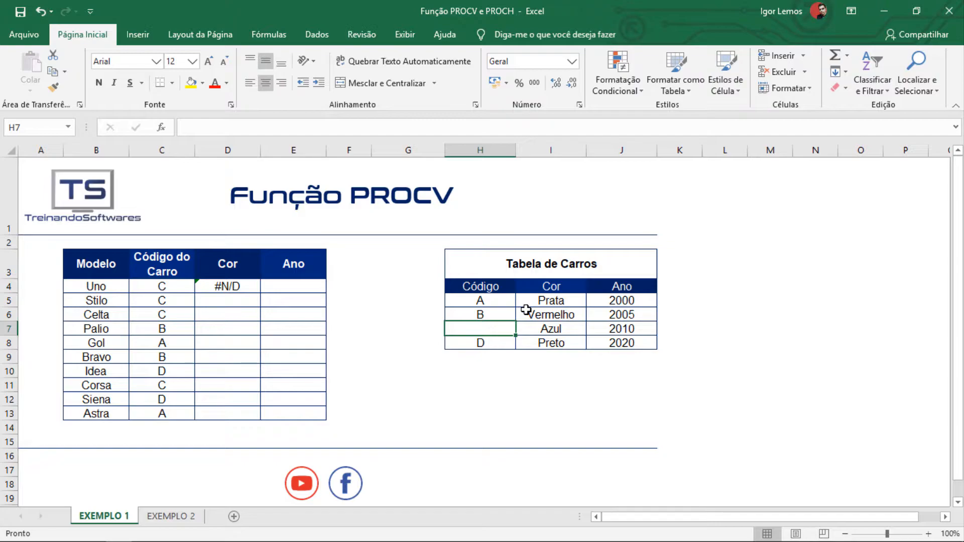
key(ctrl+z)
Test the color lookup by setting Uno's car code in C4 to A and to B in turn.
click(176, 275)
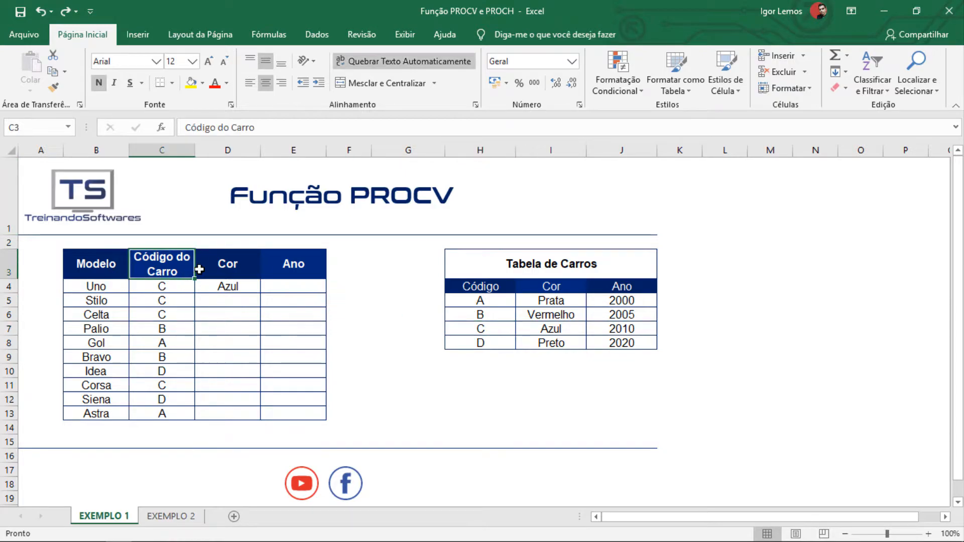
click(176, 285)
double_click(178, 285)
key(BackSpace)
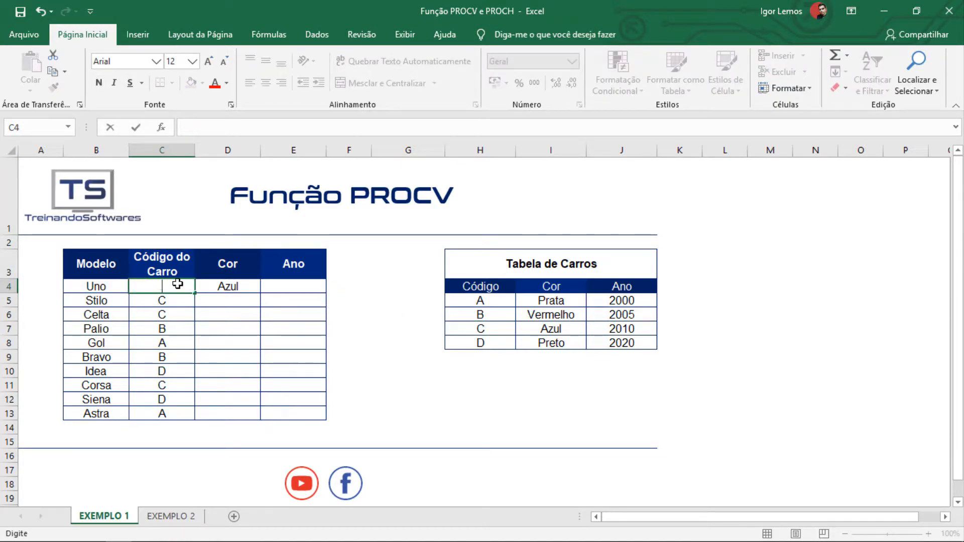
text(A)
key(Return)
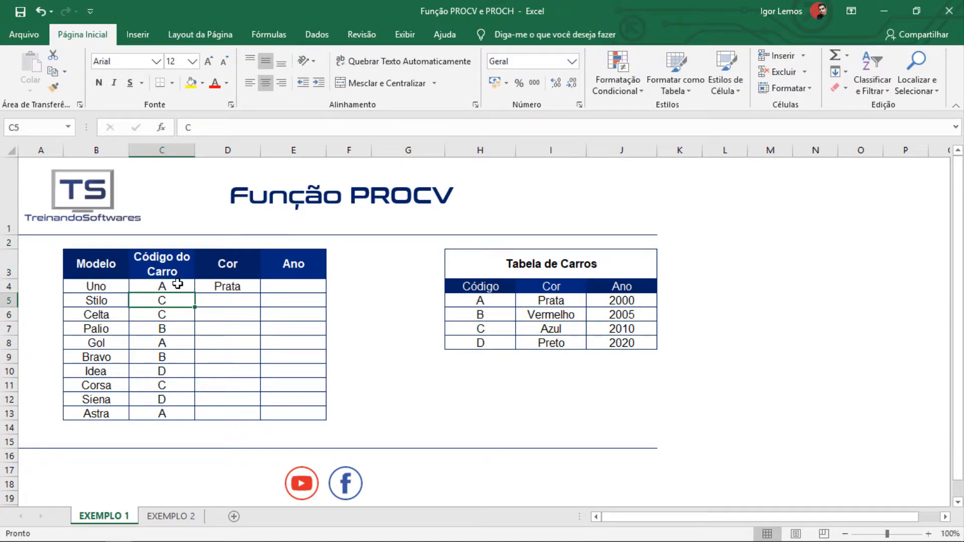
click(178, 284)
text(B)
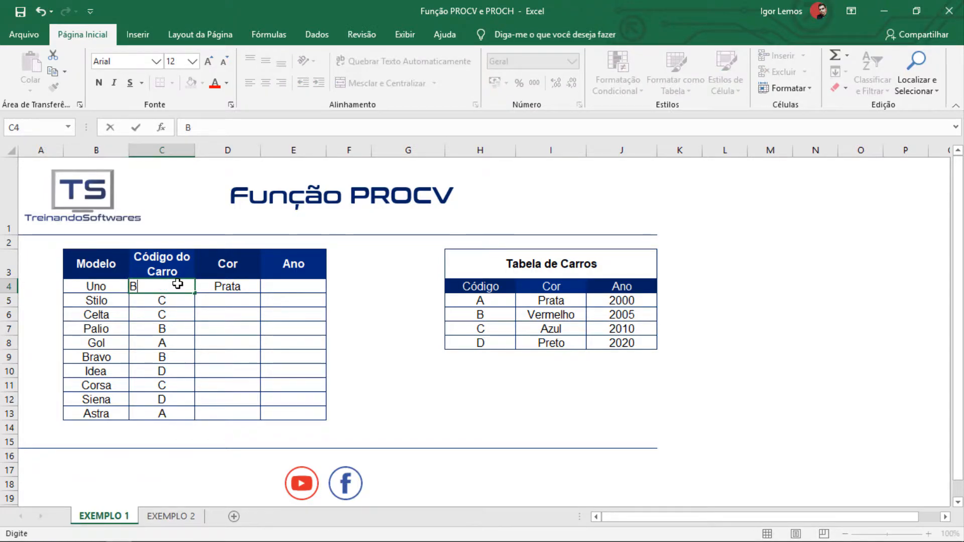
key(Return)
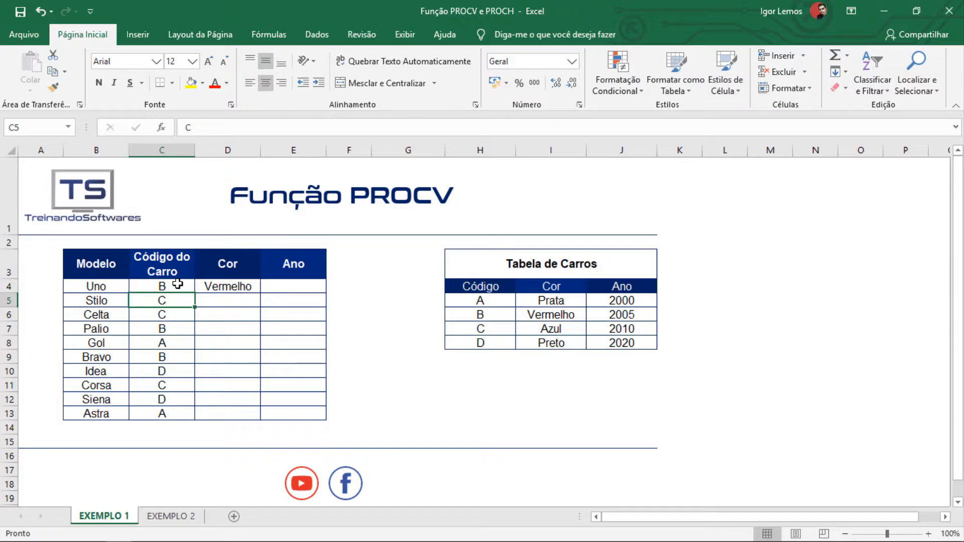
click(178, 284)
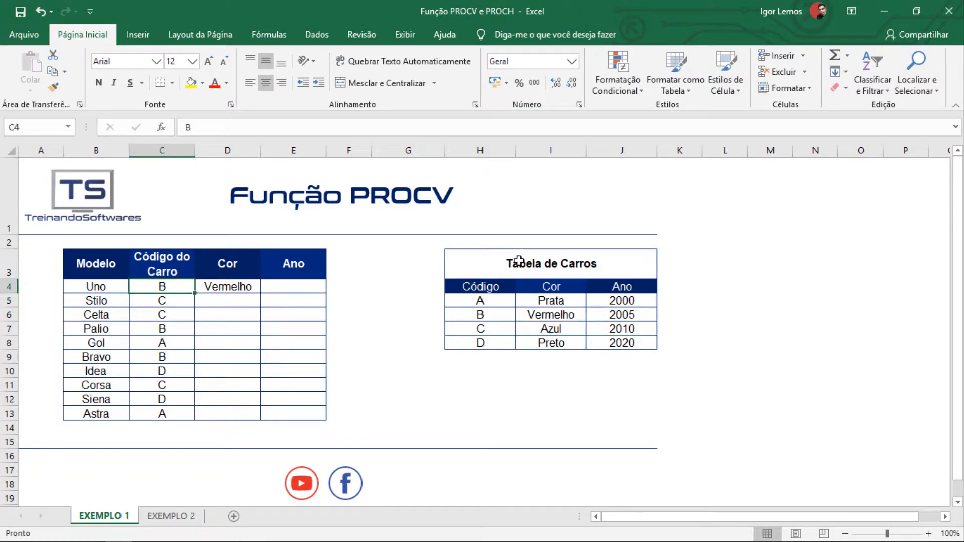
Change the PROCV formula in D4 to approximate match by replacing its last argument with VERDADEIRO.
click(234, 287)
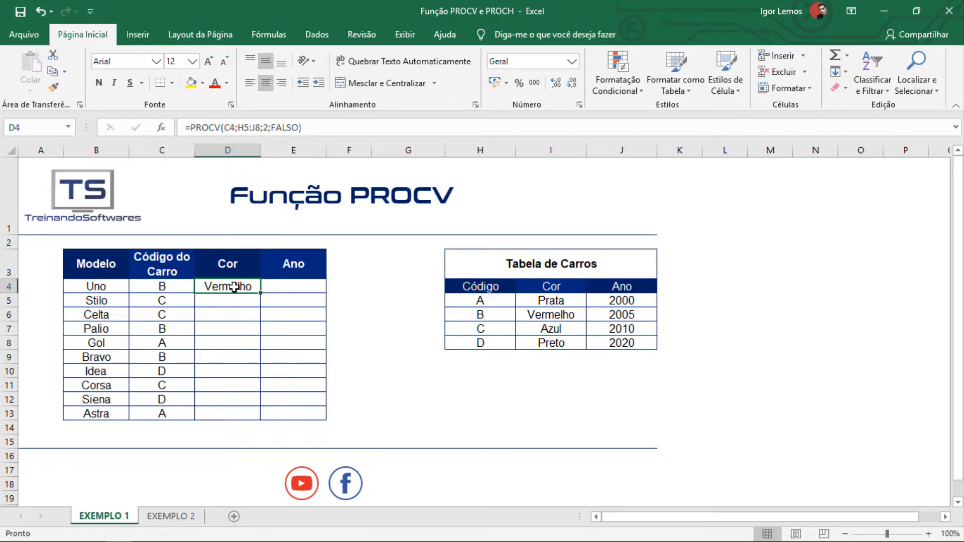
double_click(234, 287)
click(275, 290)
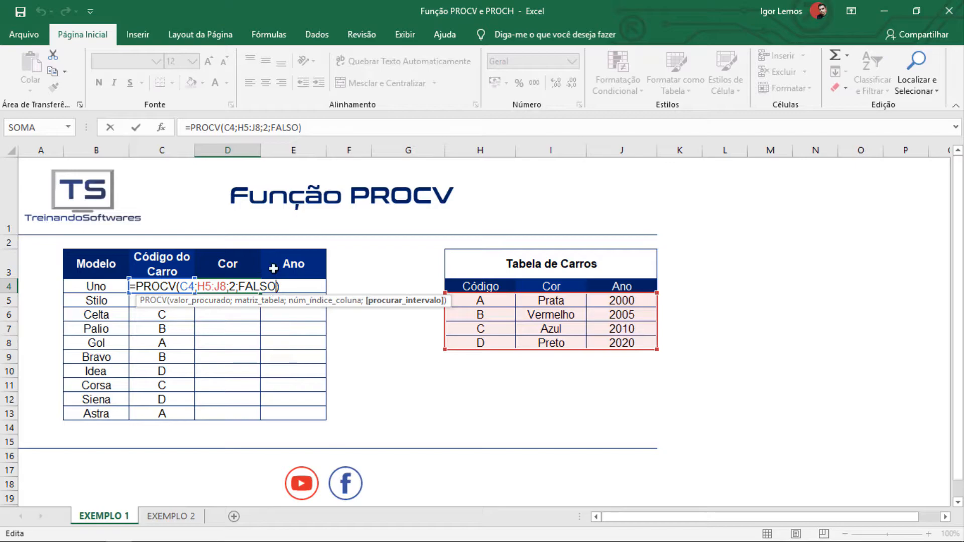
key(BackSpace)
key(BackSpace)
key(BackSpace)
key(BackSpace)
key(BackSpace)
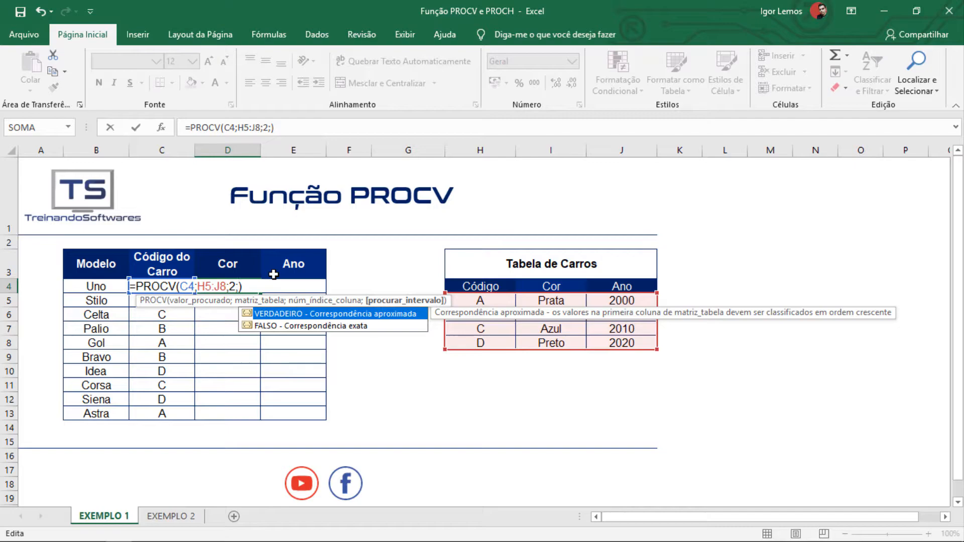
key(Tab)
key(Return)
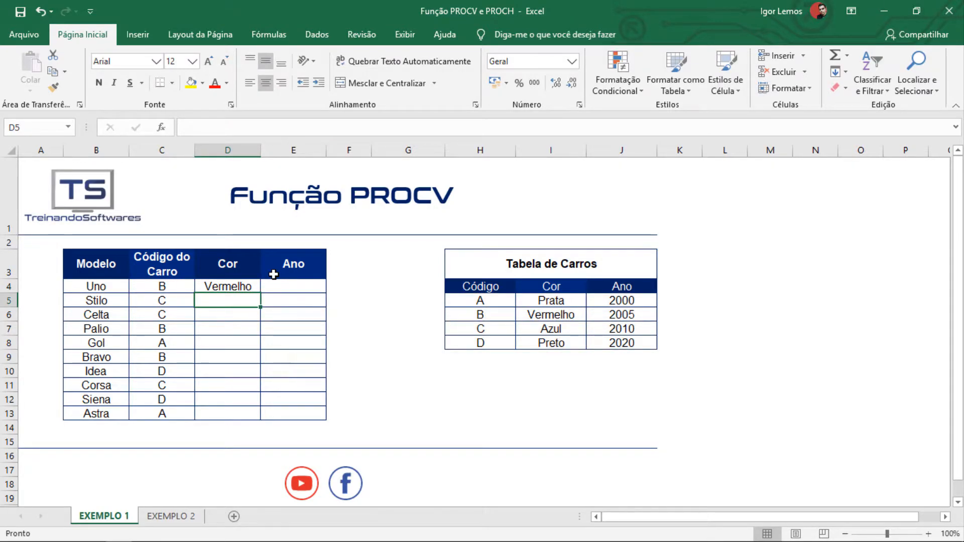
Test the approximate-match lookup by setting Uno's car code in C4 to A, C and finally D.
click(159, 291)
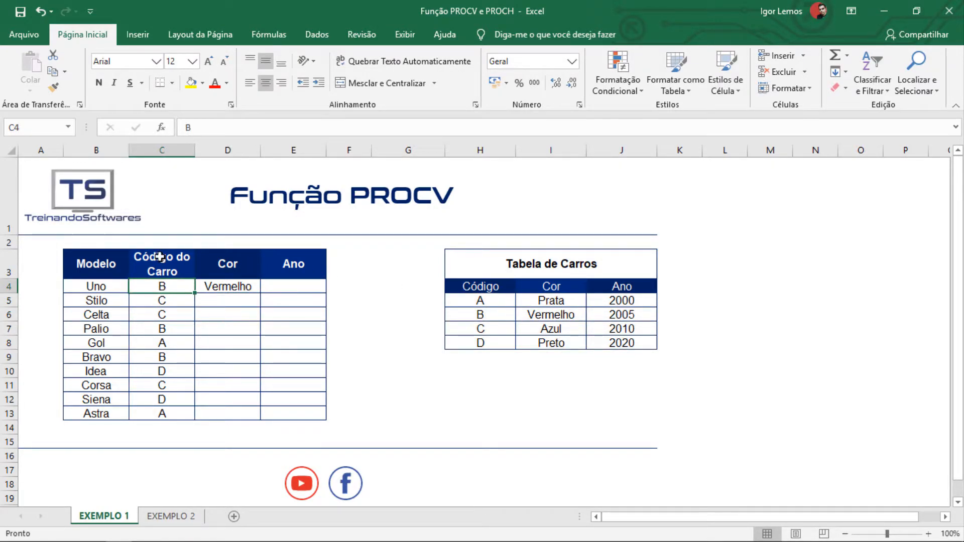
text(A)
key(Return)
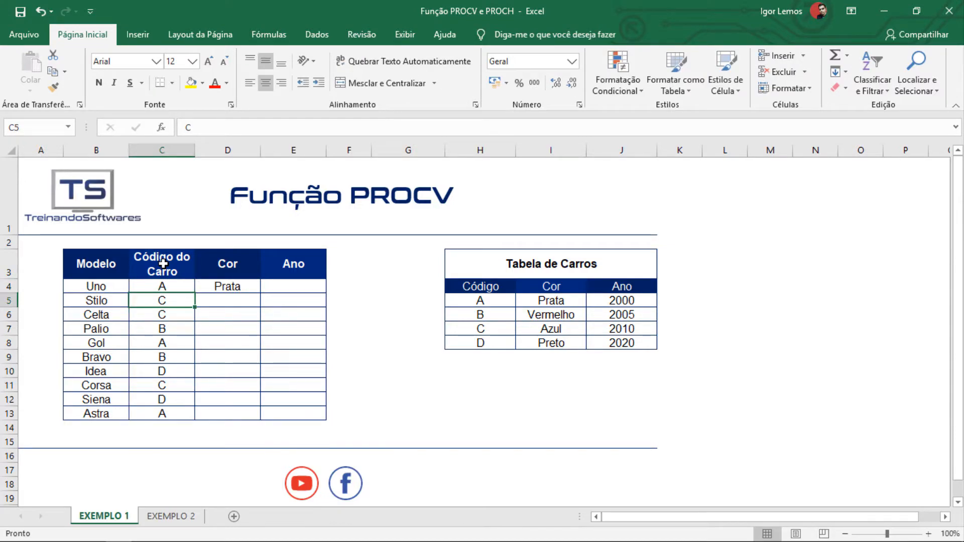
click(175, 286)
text(C)
key(Return)
click(175, 286)
text(D)
key(Return)
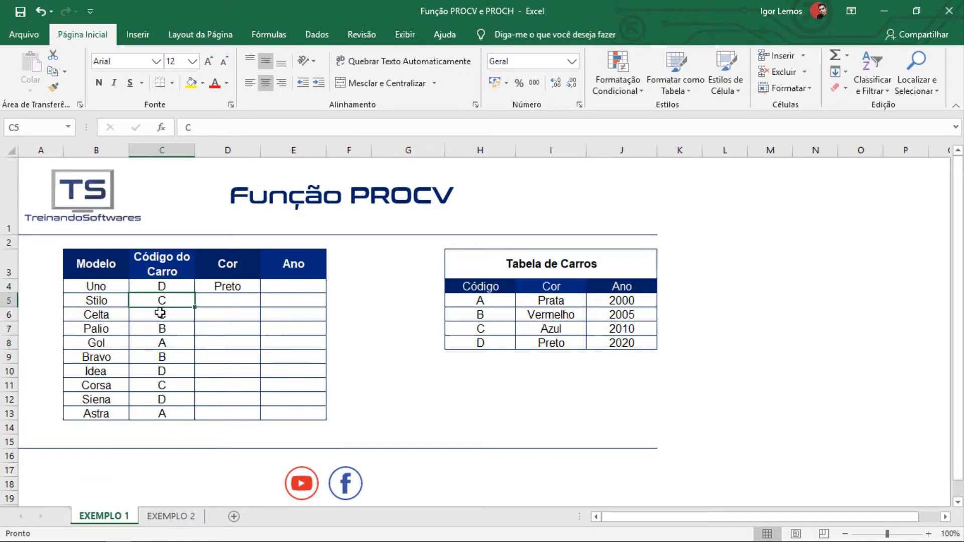
click(155, 283)
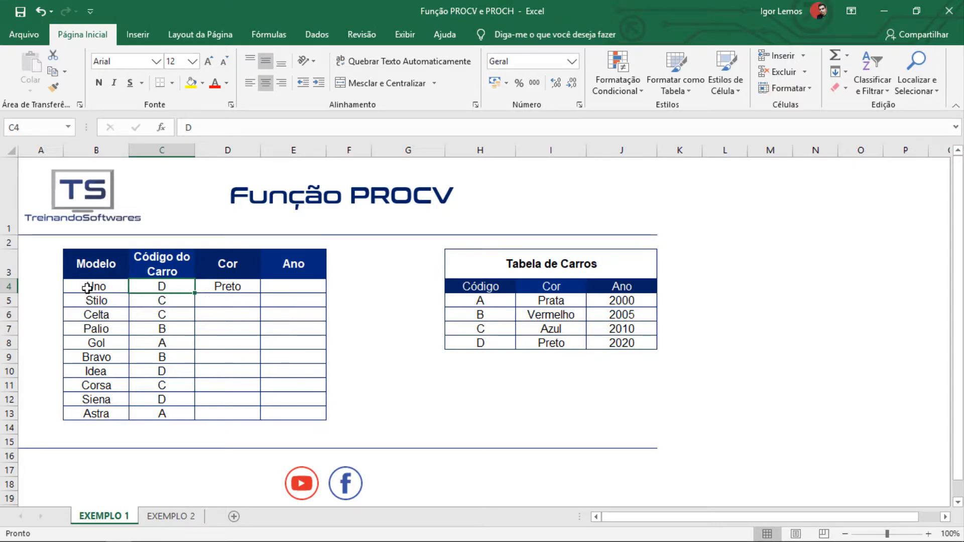
Clear codes D, C, B and A one by one from H8 up to H5 in Tabela de Carros, and undo all the deletions.
click(490, 343)
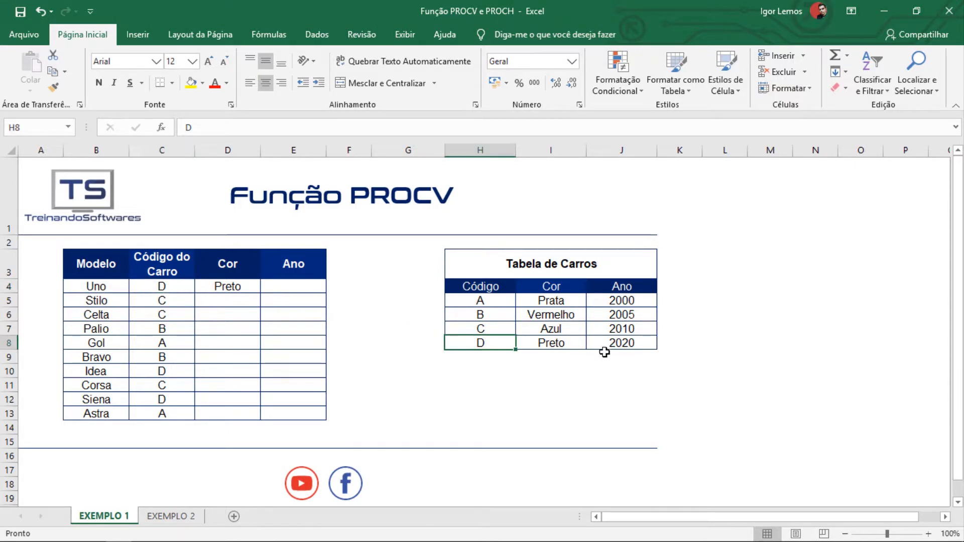
key(Delete)
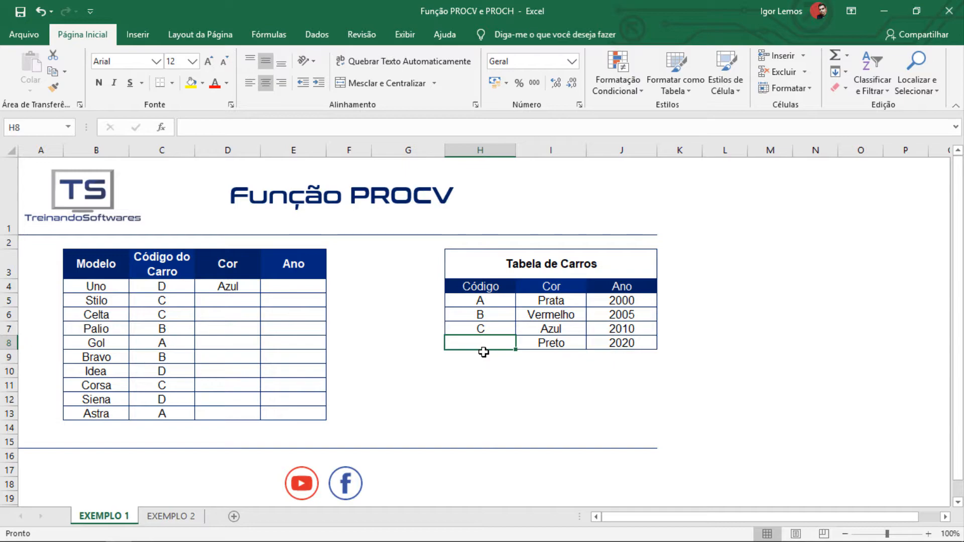
click(498, 329)
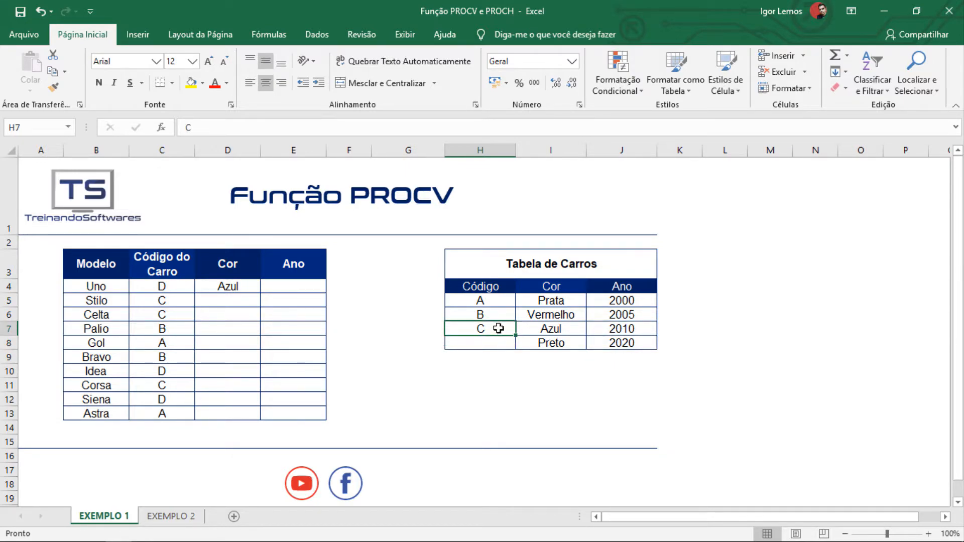
key(Delete)
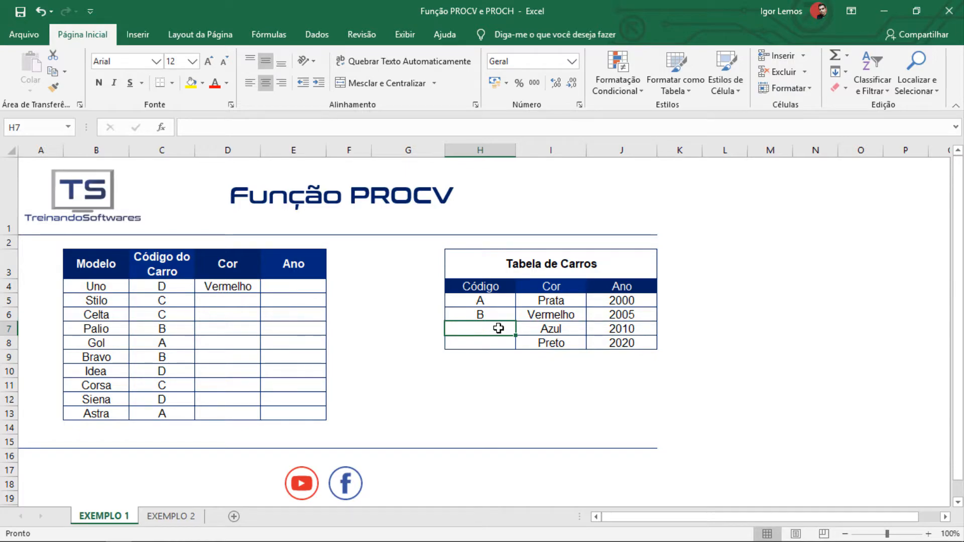
click(488, 312)
key(Delete)
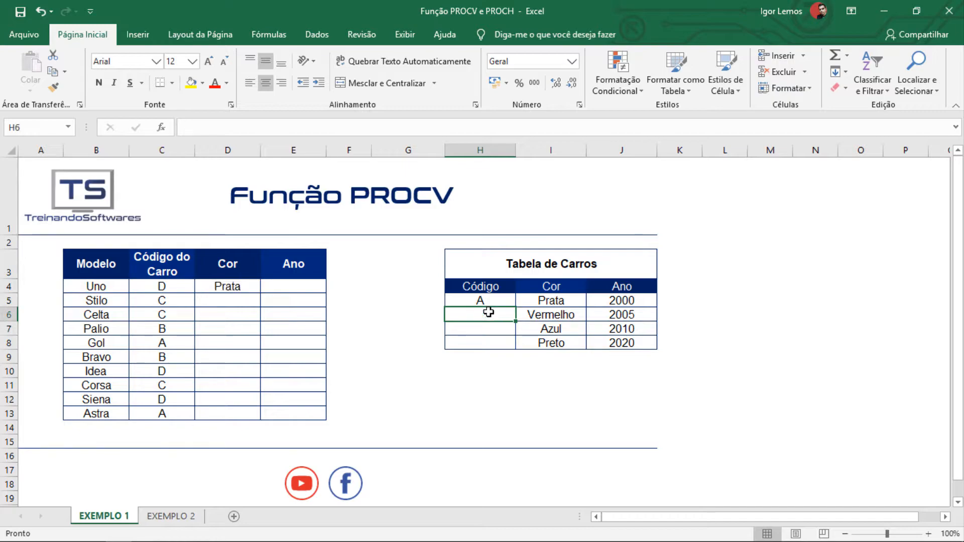
click(492, 303)
key(Delete)
key(ctrl+z)
key(ctrl+z)
key(ctrl+z)
key(ctrl+z)
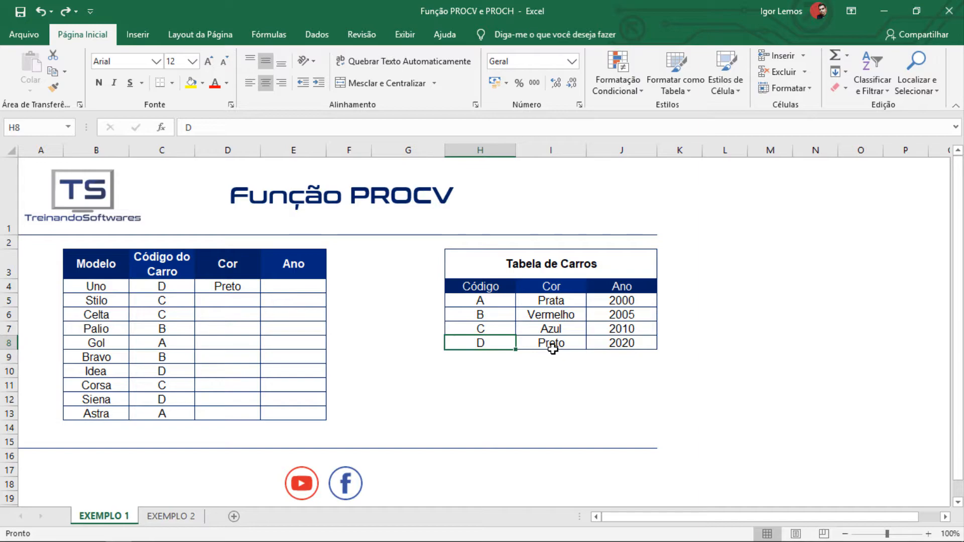
Change the PROCV formula in D4 to exact match by replacing its last argument with FALSO.
double_click(248, 288)
drag(239, 286, 314, 286)
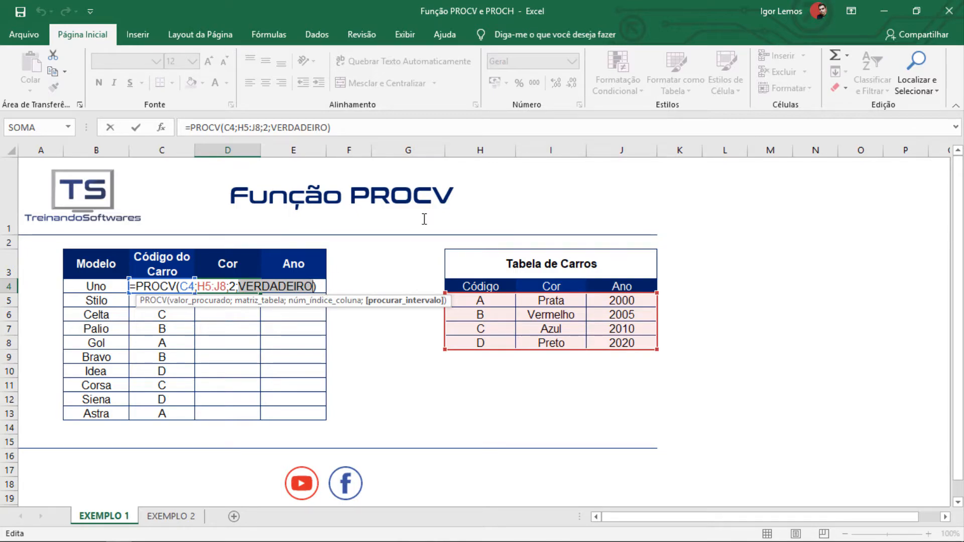
text(fa)
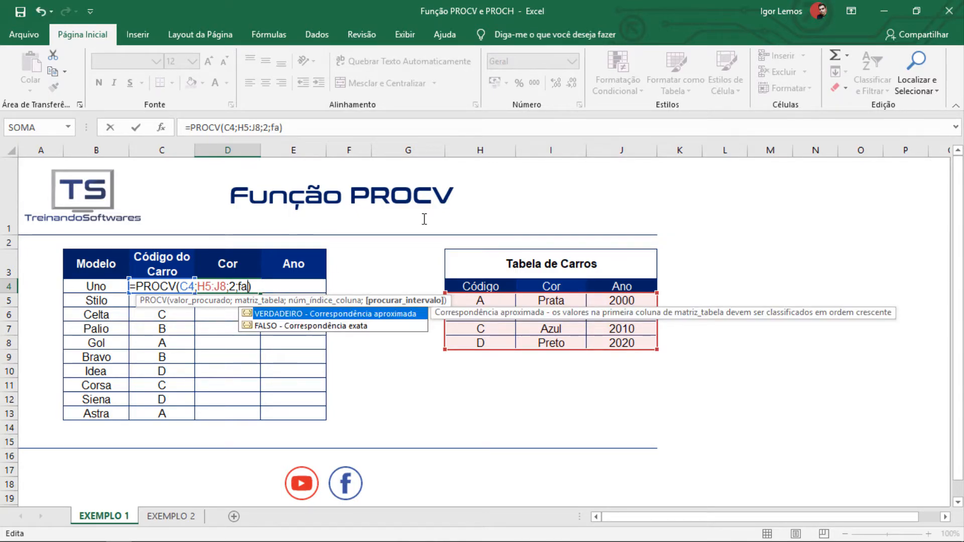
key(Down)
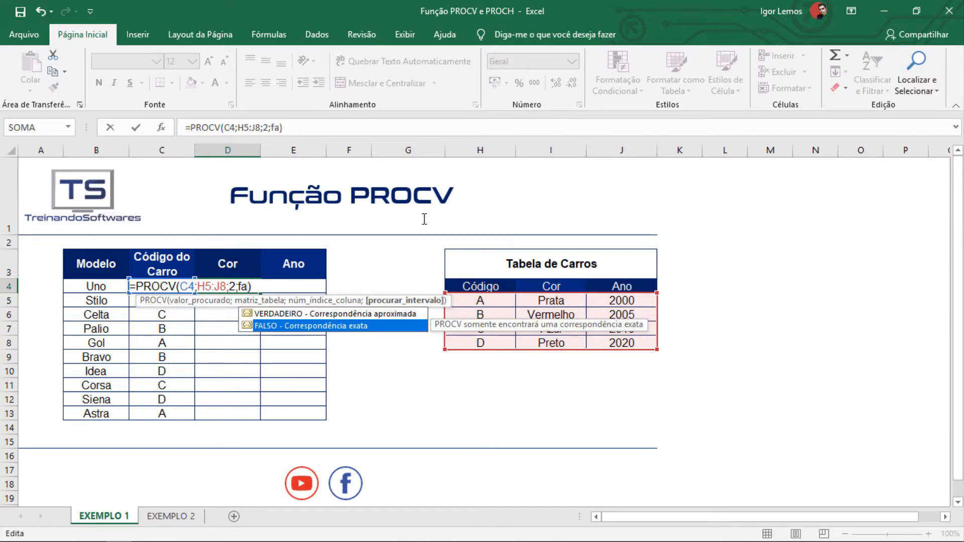
key(Tab)
key(Return)
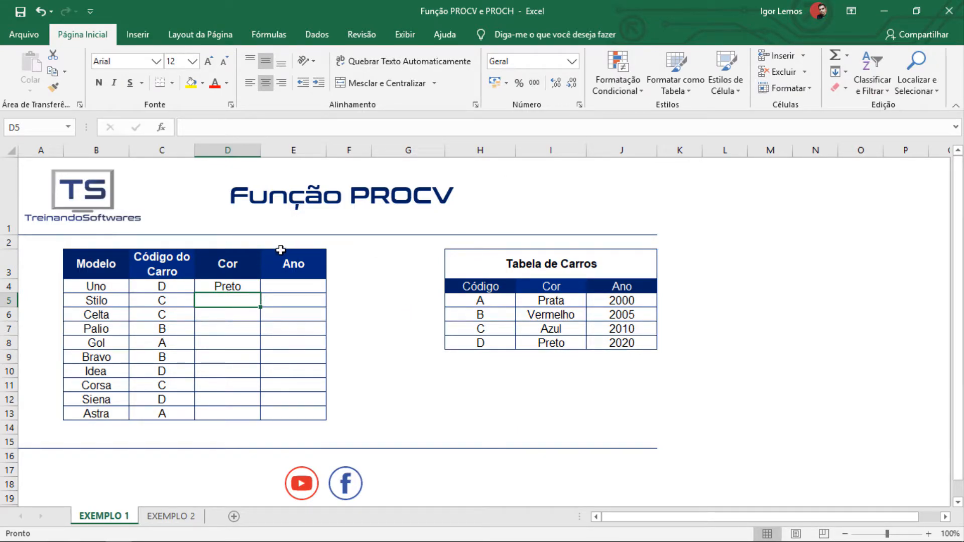
Test the exact-match lookup by adding a trailing space after code D in Uno's cell C4.
click(162, 287)
click(480, 325)
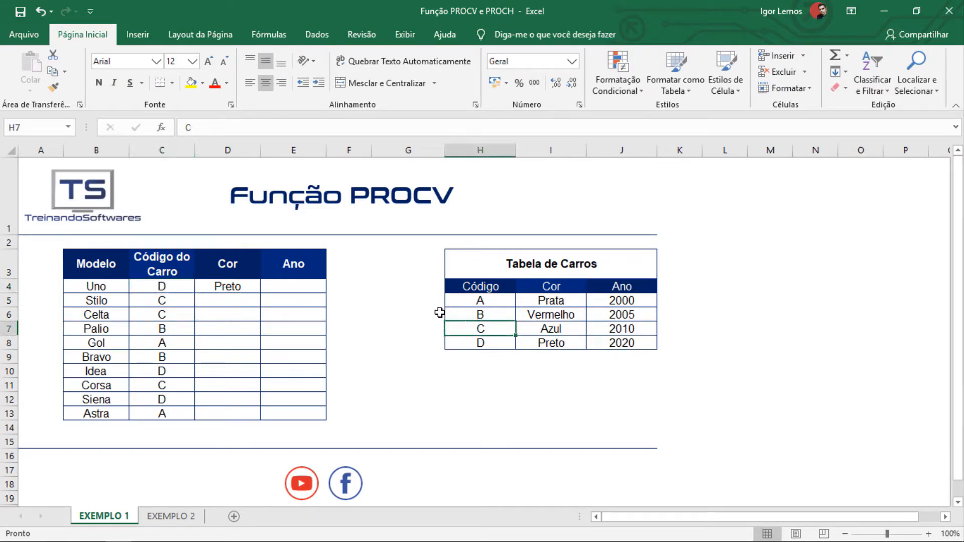
click(167, 276)
click(161, 283)
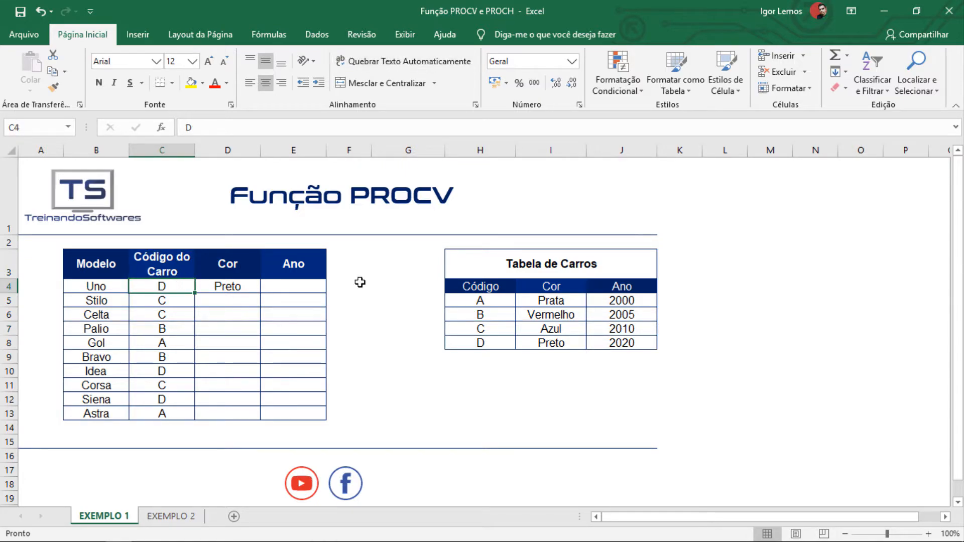
click(499, 327)
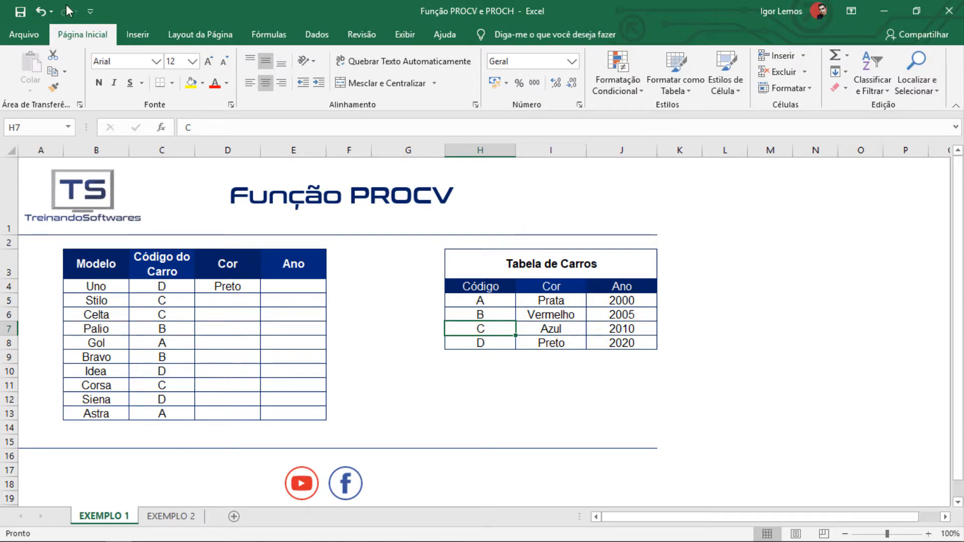
double_click(183, 290)
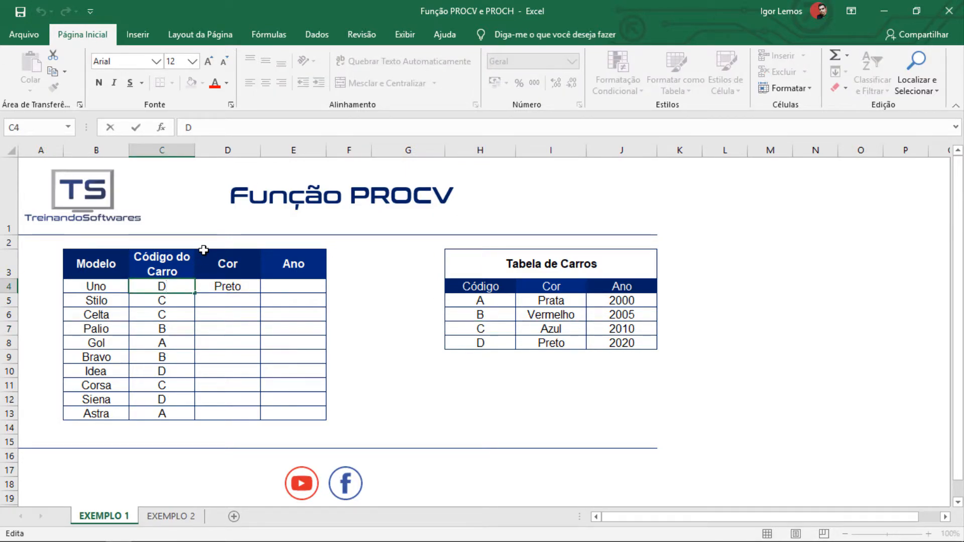
key(Return)
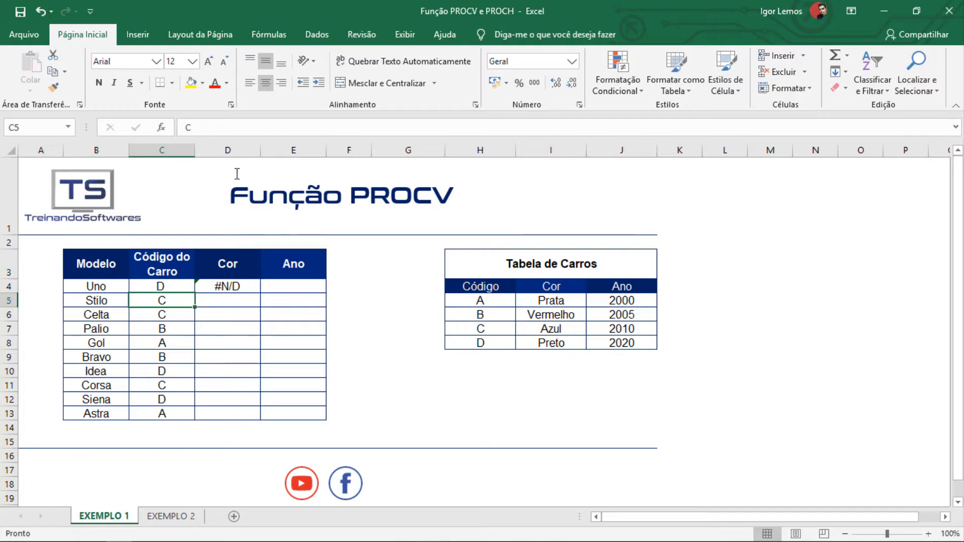
Examine Uno's code in C4 and the arguments of the PROCV formula in D4 without changing them.
click(187, 289)
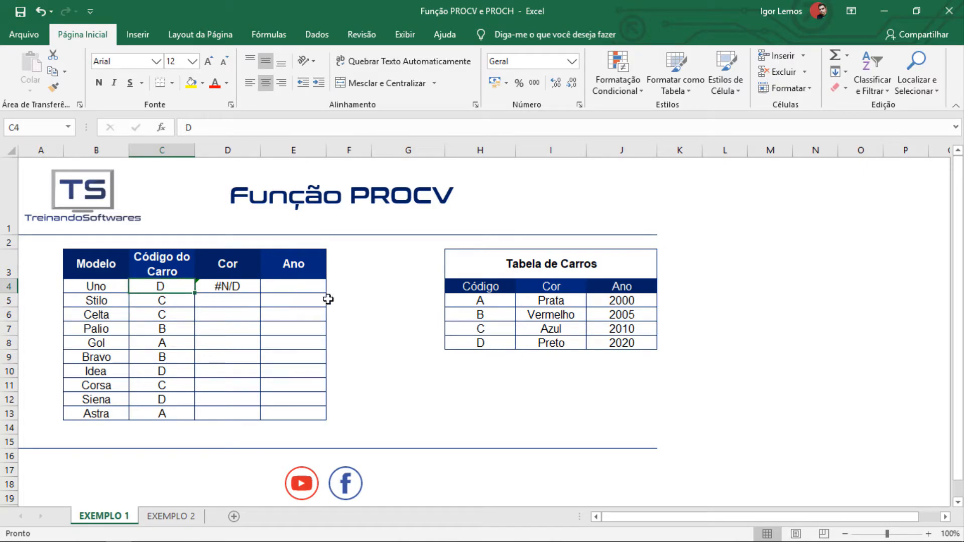
double_click(231, 289)
click(196, 286)
click(195, 287)
click(206, 287)
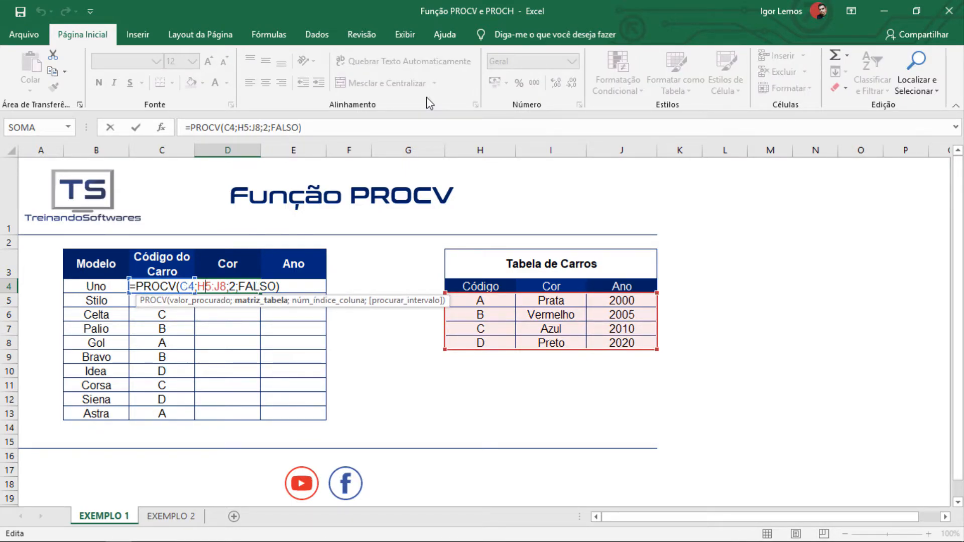
key(Return)
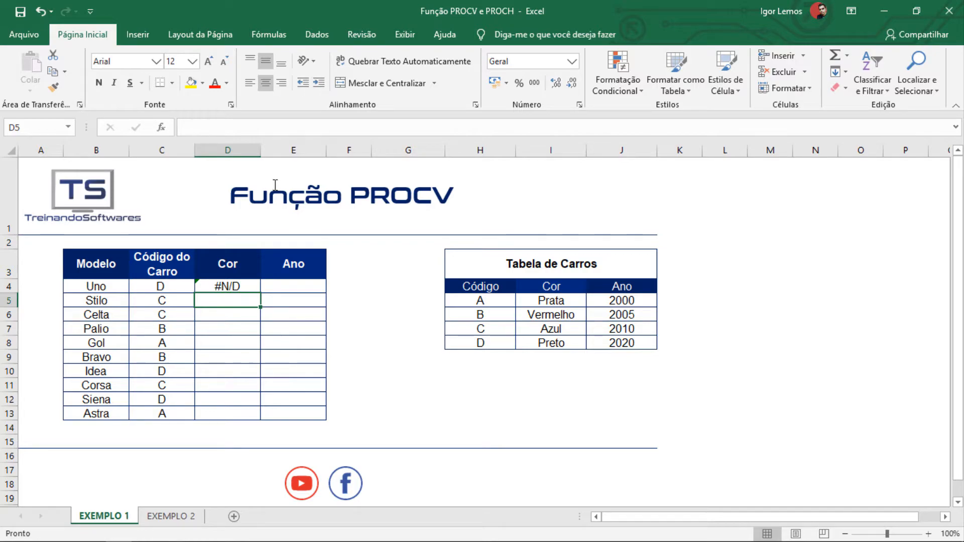
Remove the trailing space after code D in Uno's cell C4.
click(178, 287)
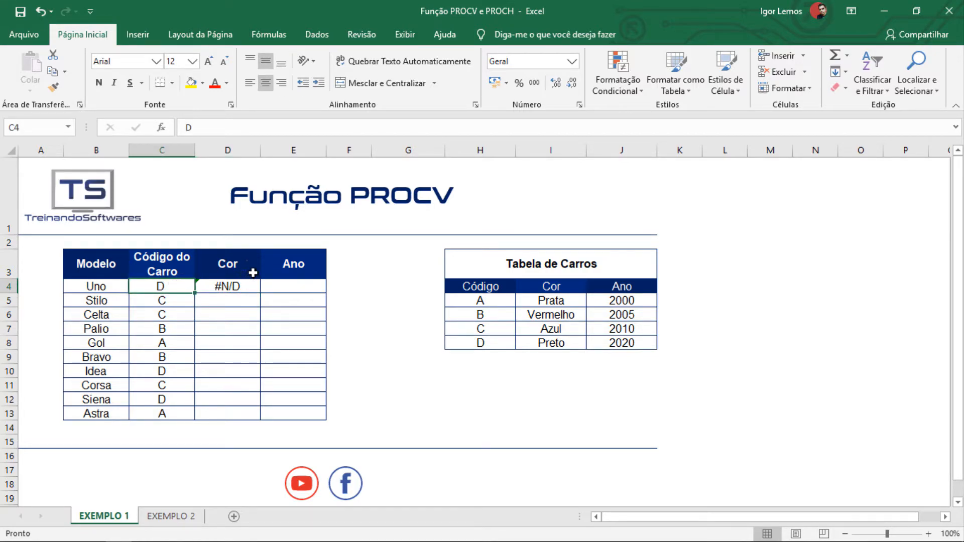
key(F2)
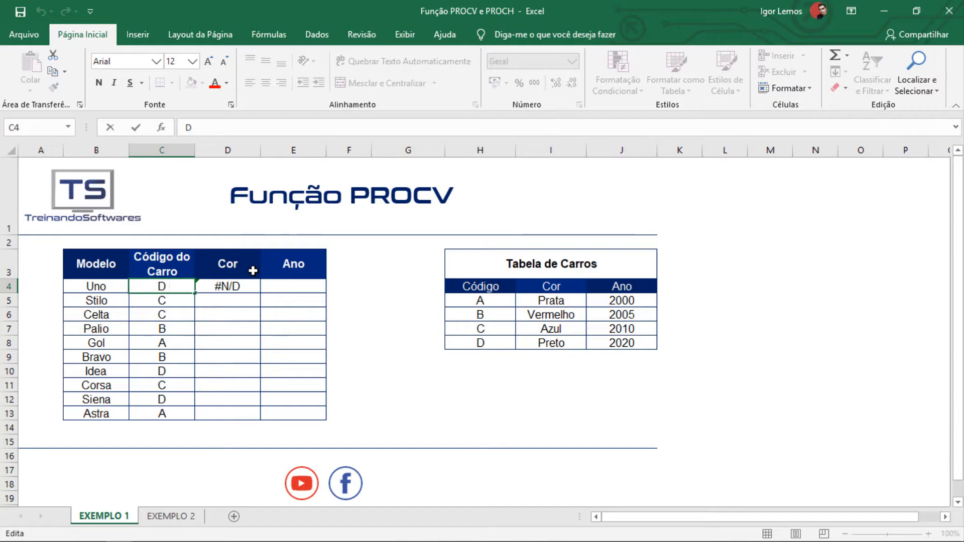
key(BackSpace)
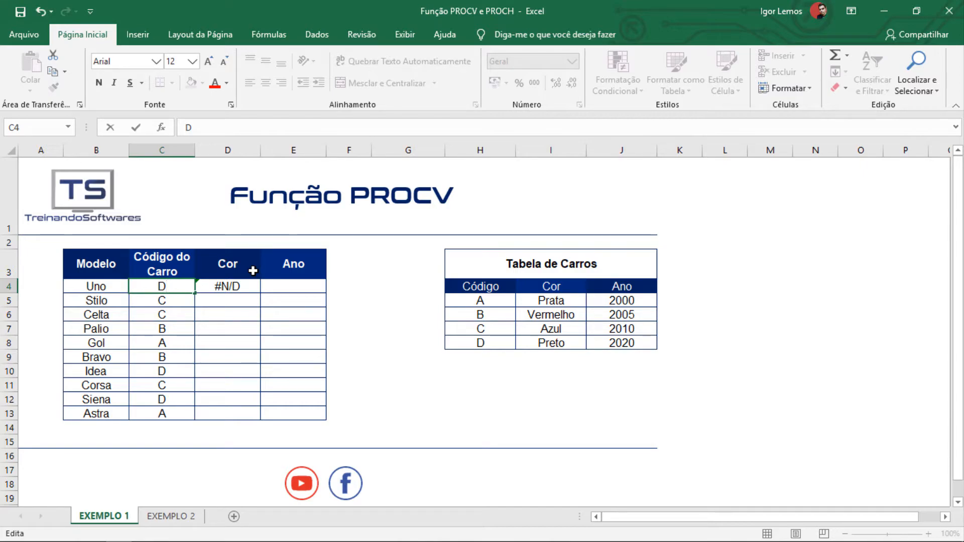
key(Return)
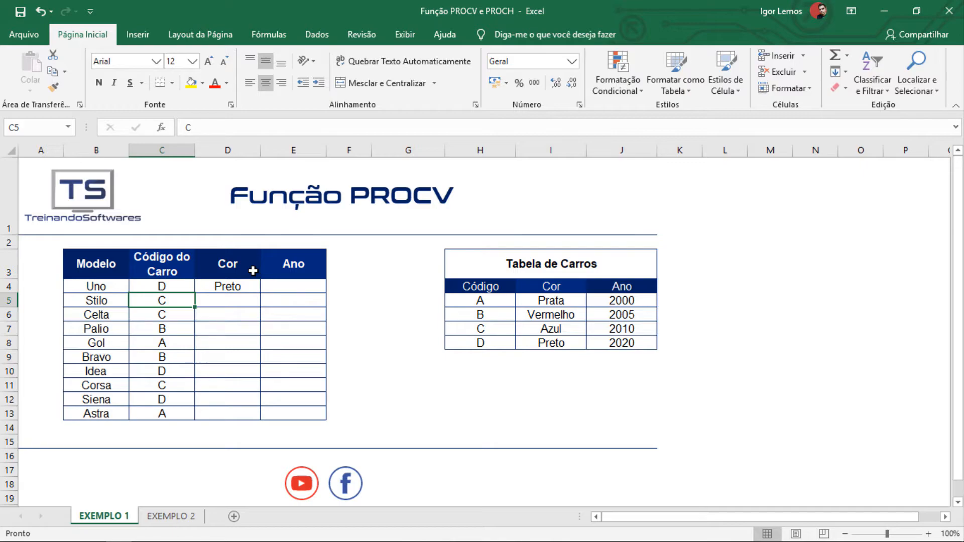
Test the lookup by adding a trailing space after code D in H8 of Tabela de Carros, and remove the space again.
click(161, 284)
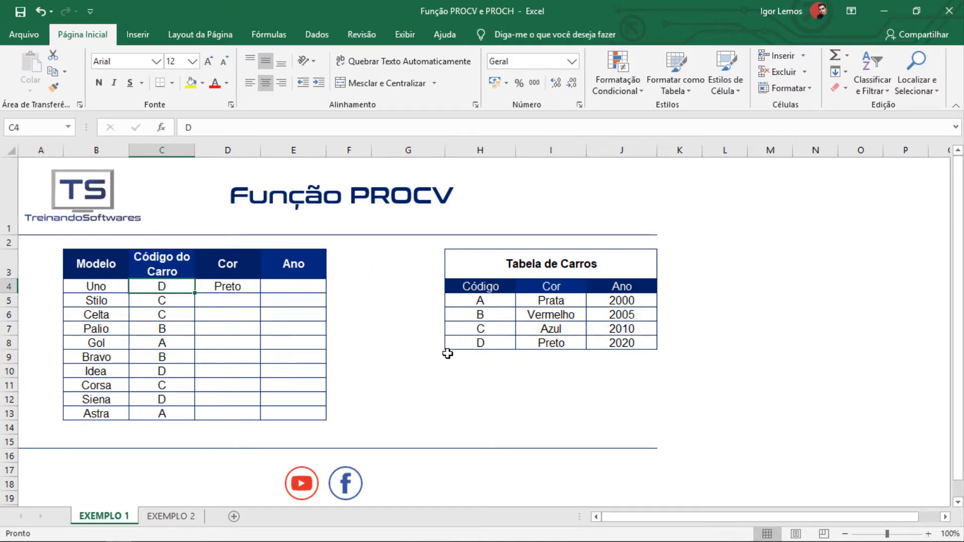
double_click(507, 344)
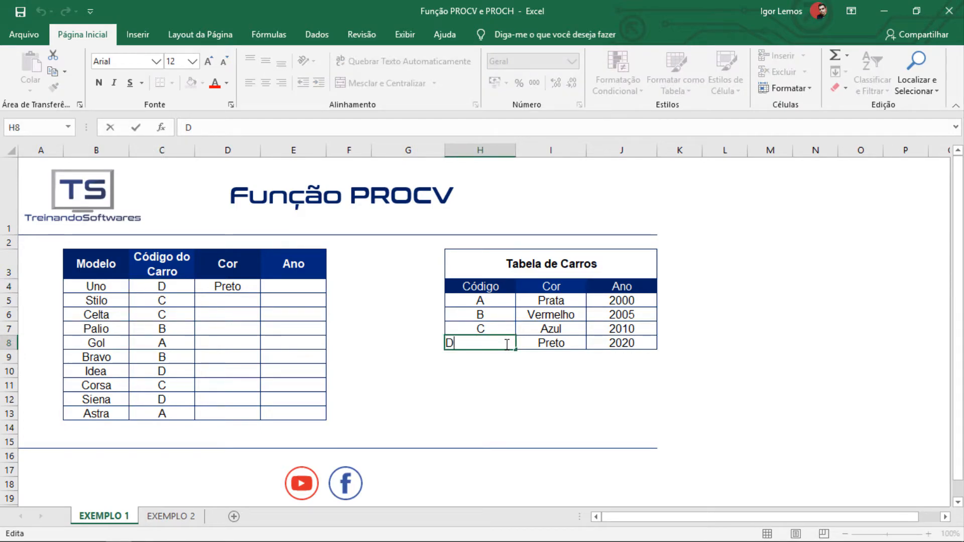
key(Return)
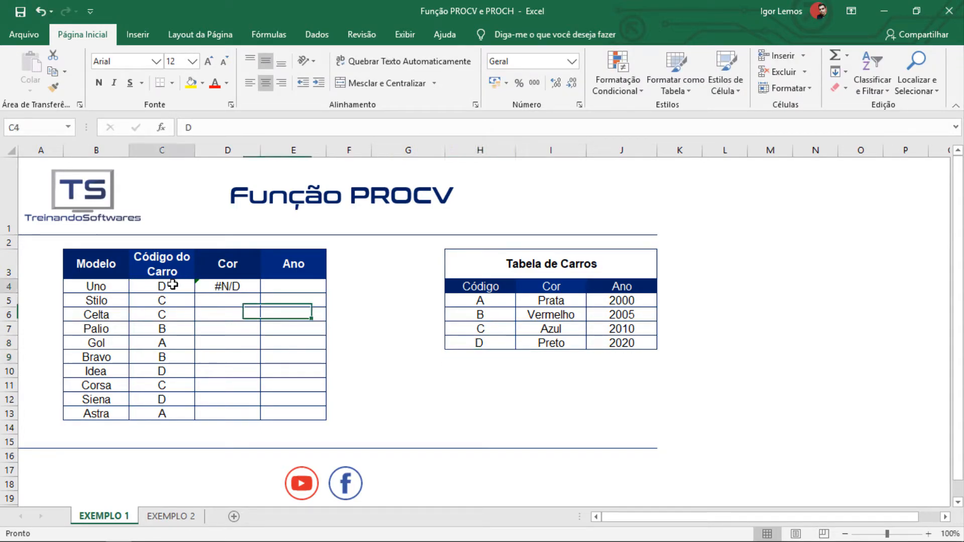
click(477, 343)
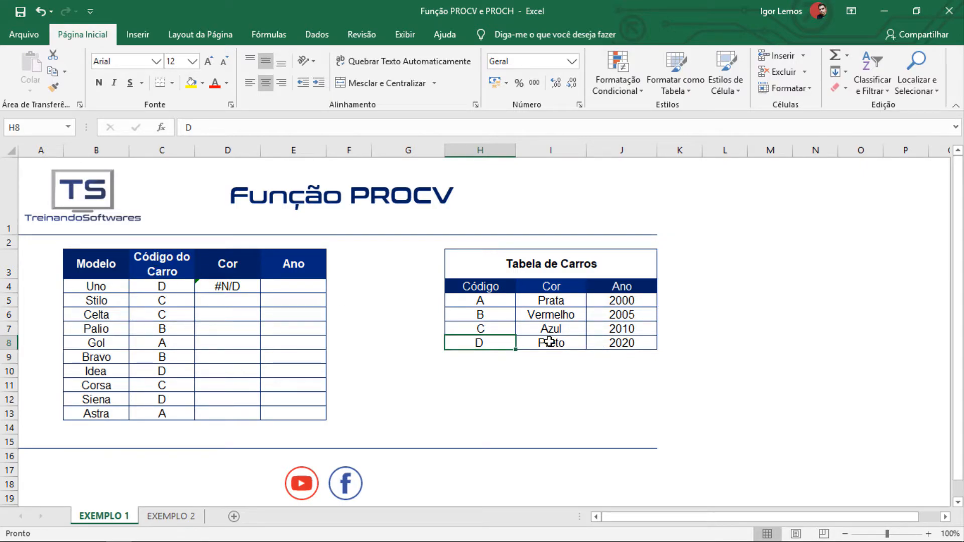
key(F2)
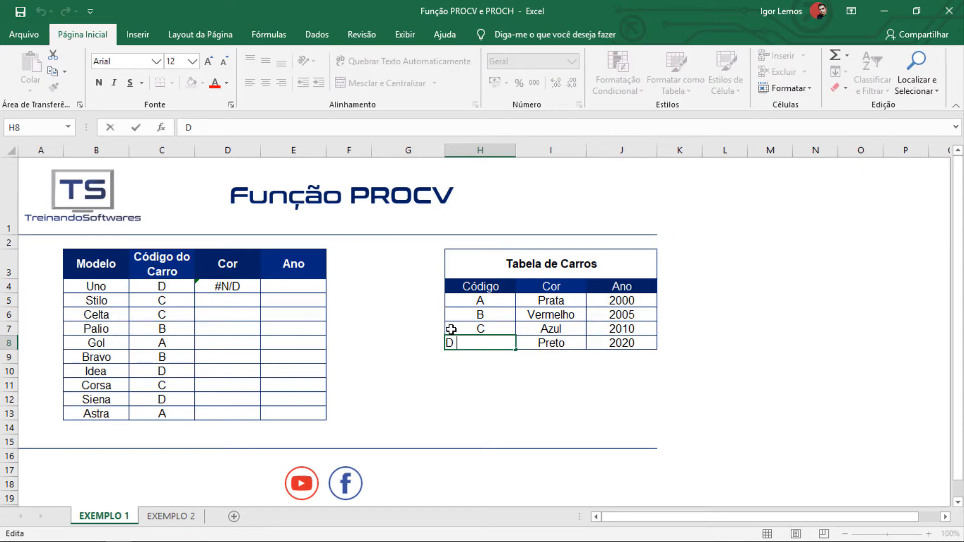
key(Return)
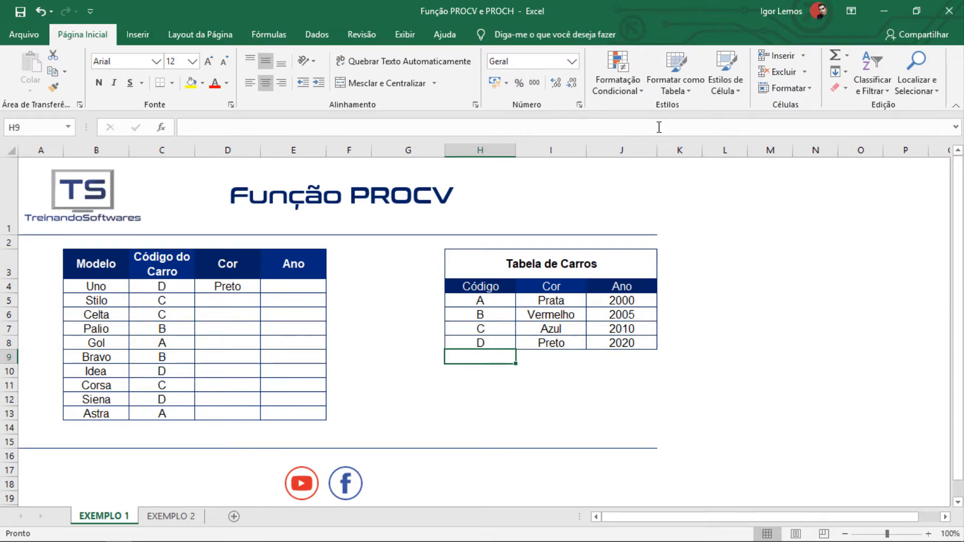
Look up Stilo's color in D5 with the exact-match formula =PROCV(C5;H5:J8;2;FALSO).
click(243, 300)
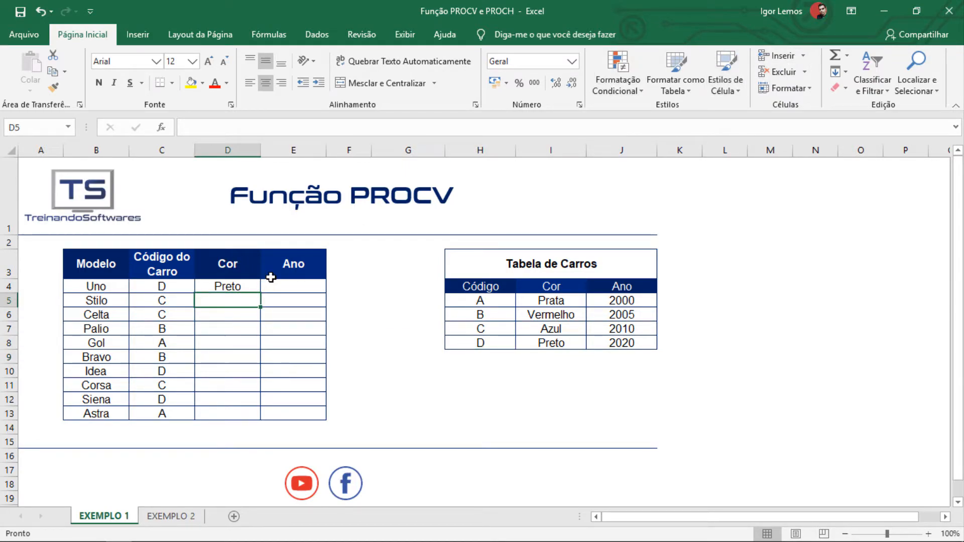
text(=)
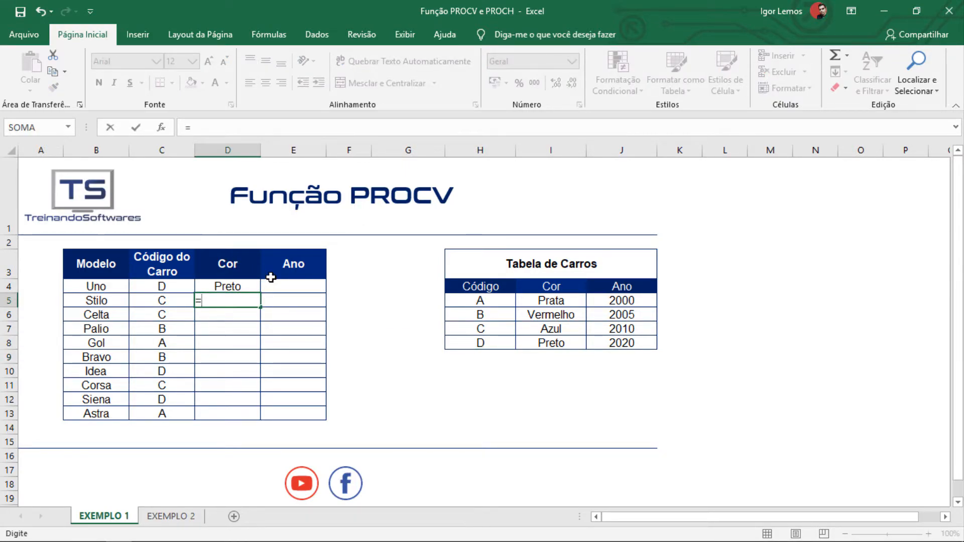
text(procv)
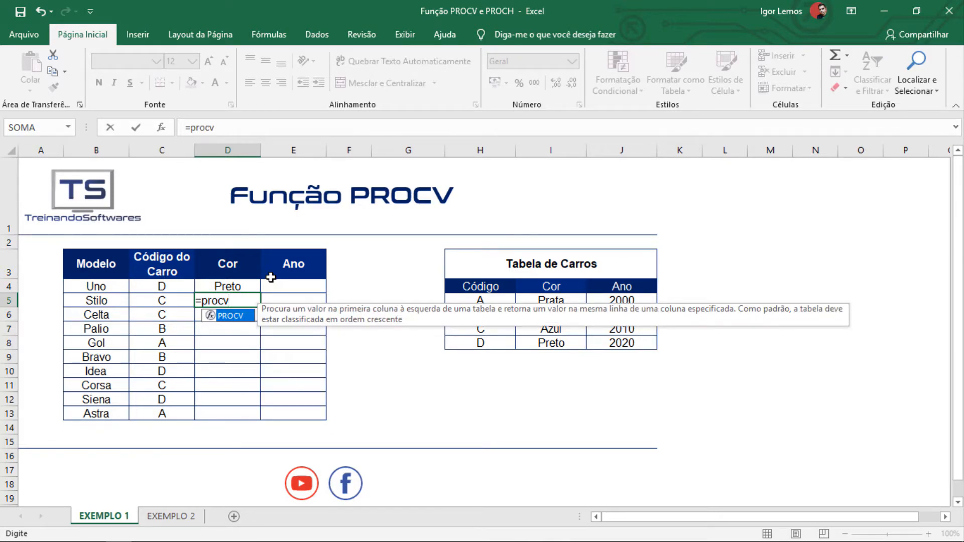
key(Tab)
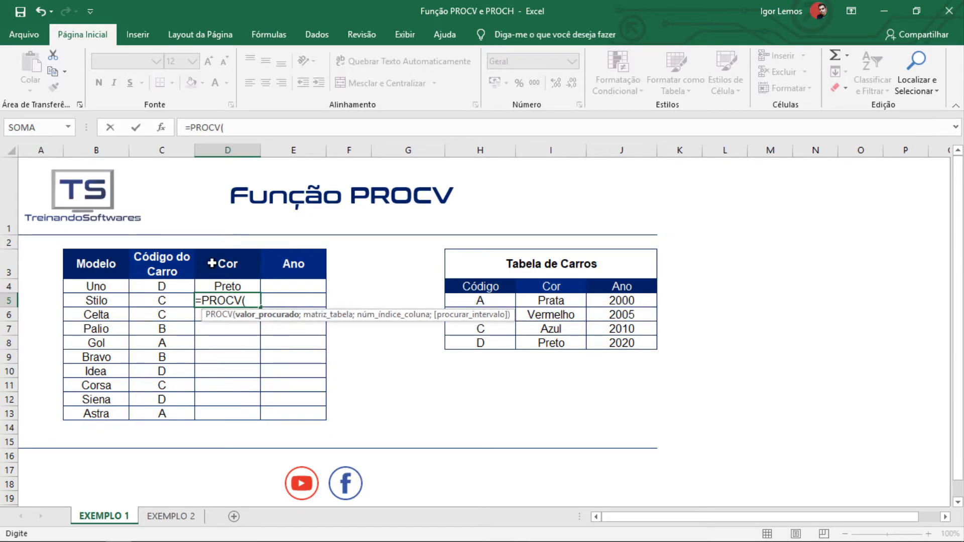
click(170, 299)
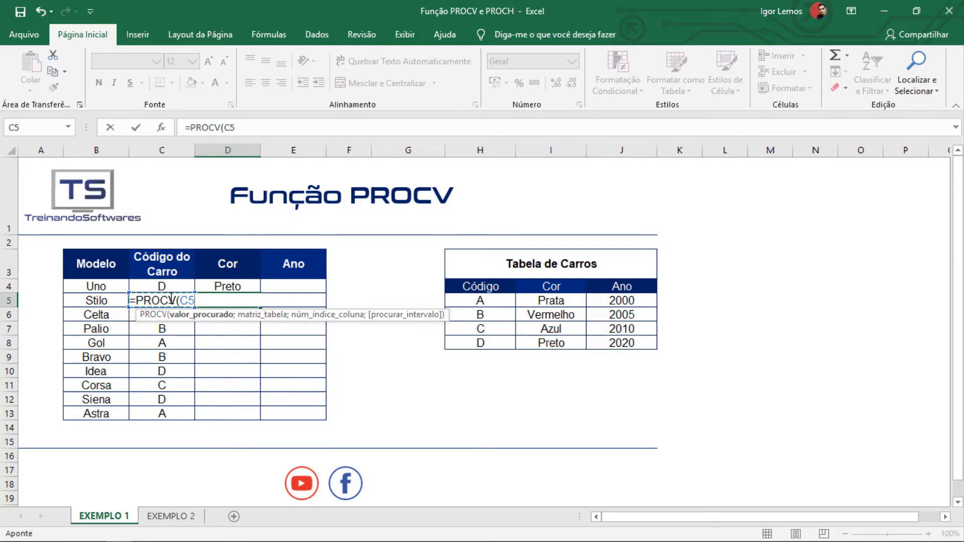
text(;)
drag(478, 301, 621, 341)
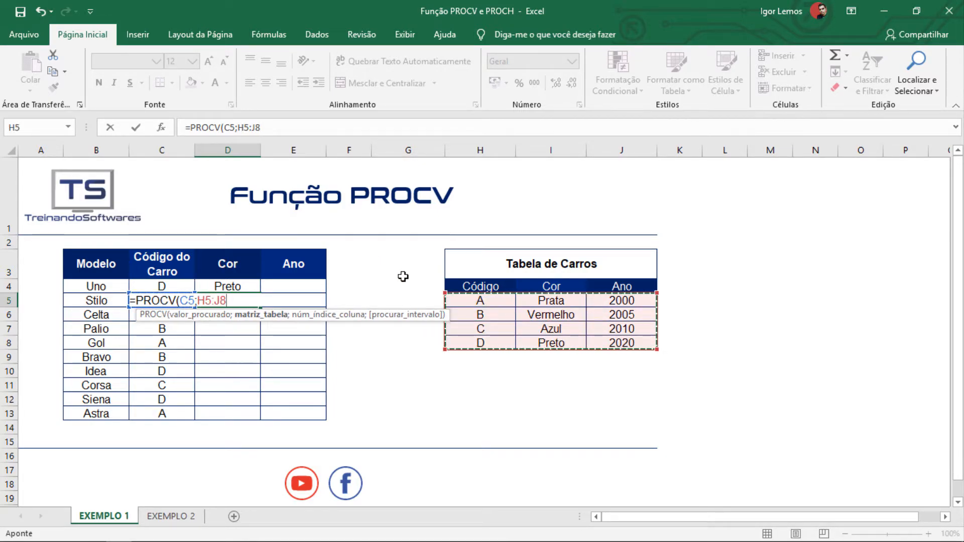
text(;)
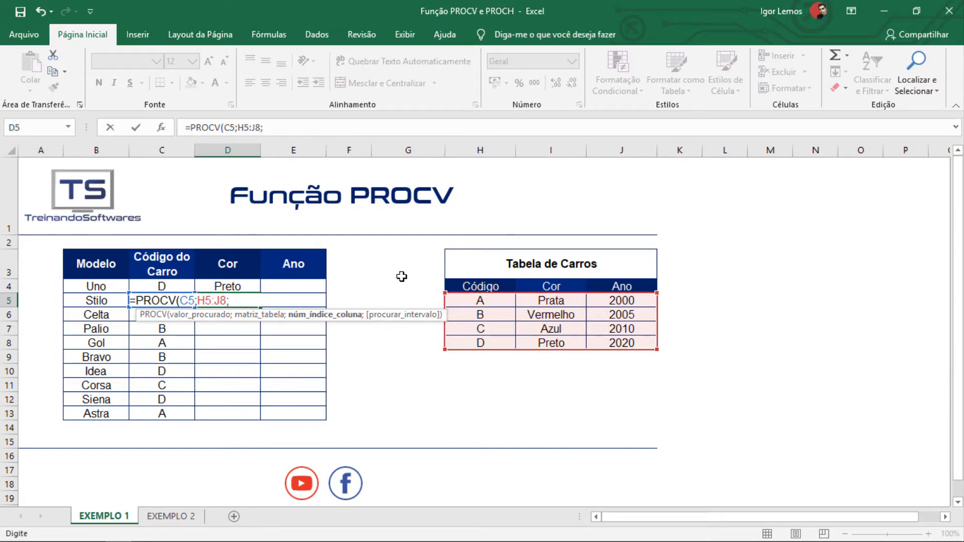
text(2;)
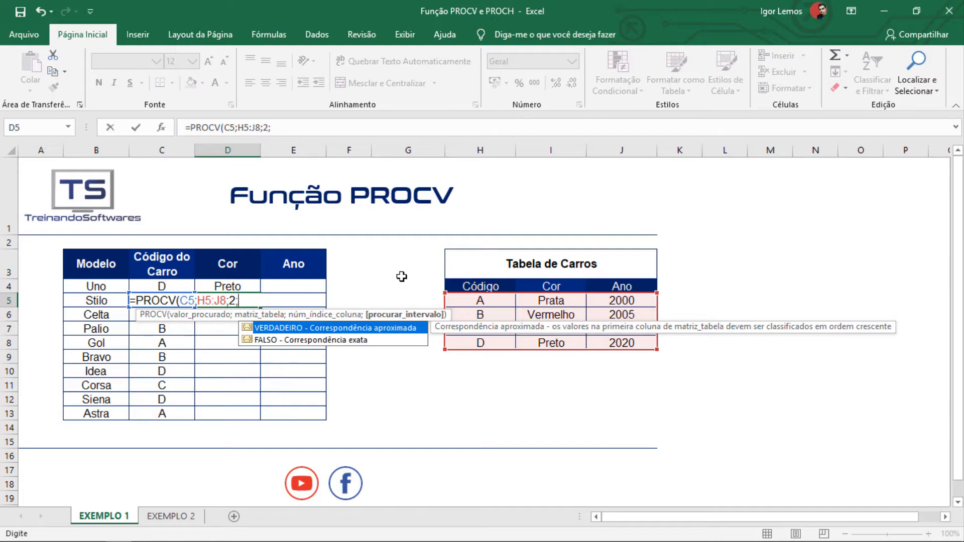
key(Down)
key(Tab)
text())
key(Return)
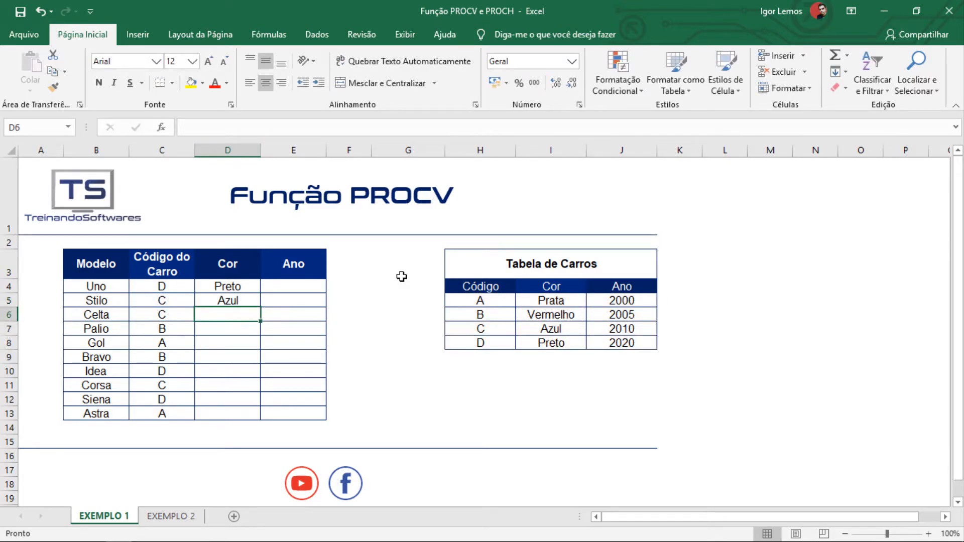
Look up Uno's year in E4 with the exact-match formula =PROCV(C4;H5:J8;3;FALSO).
click(289, 286)
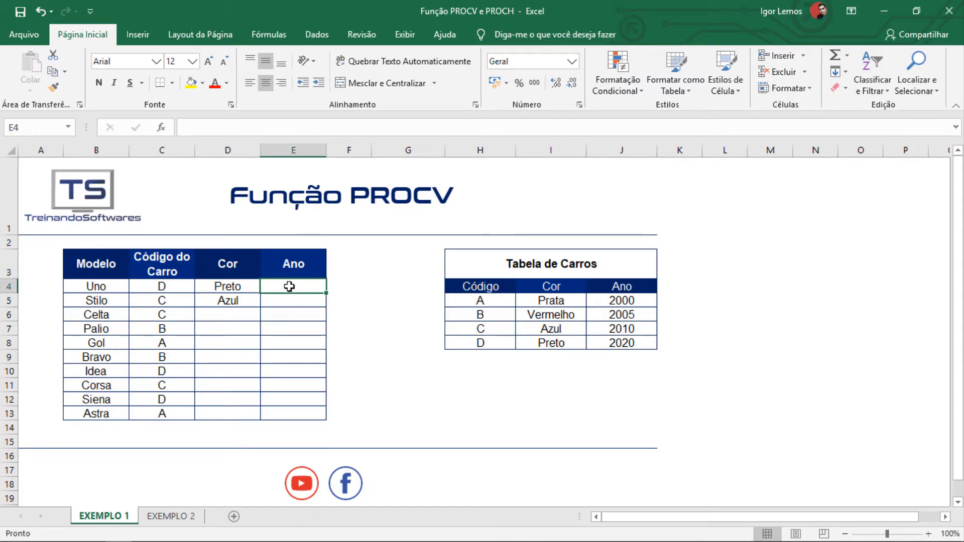
text(=)
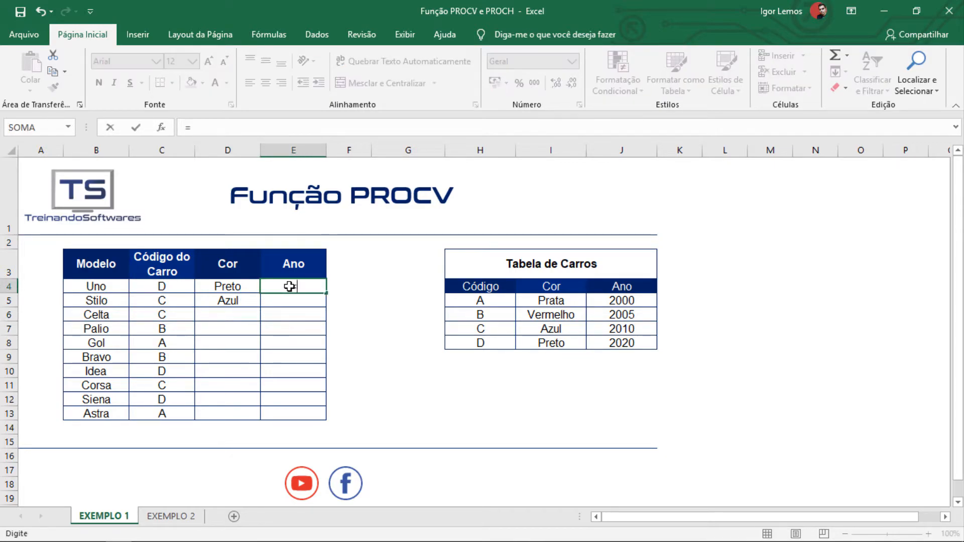
text(procv)
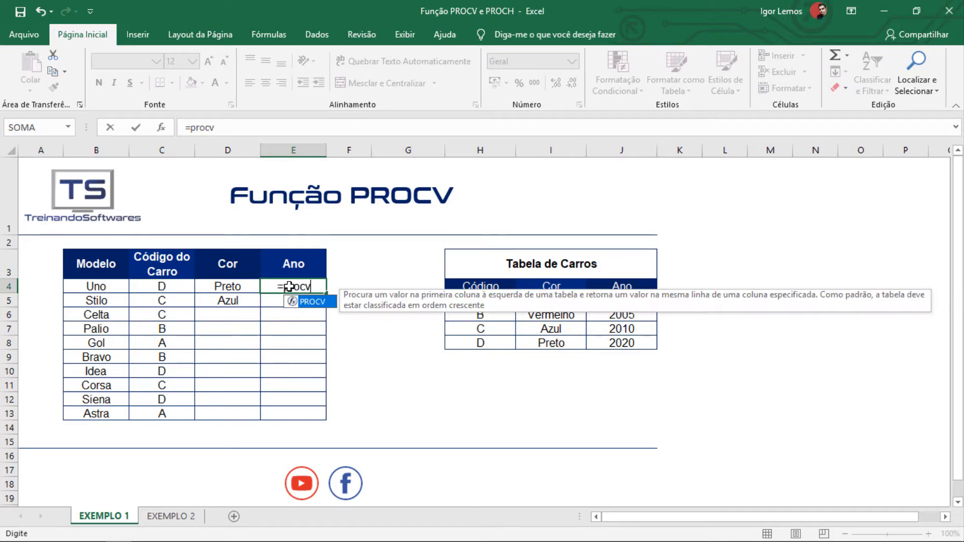
key(Tab)
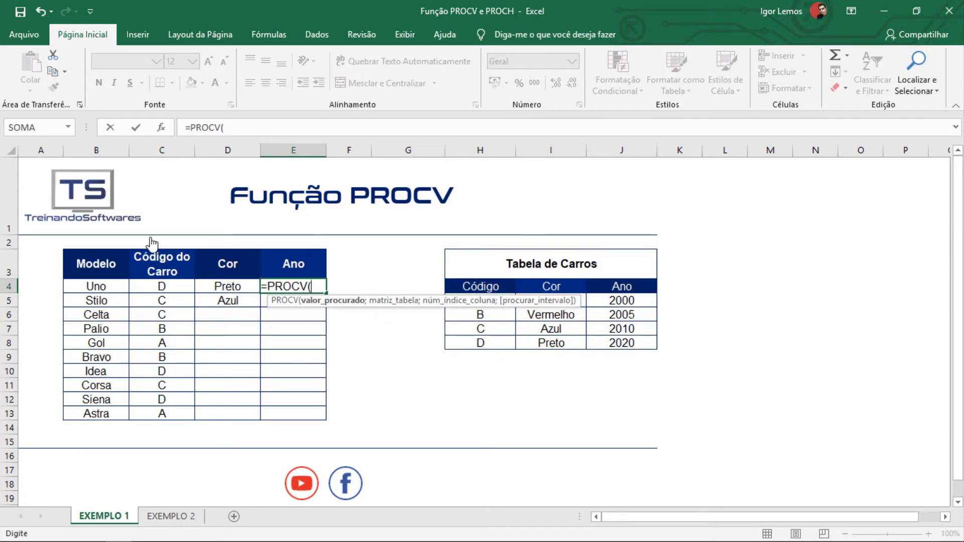
click(161, 287)
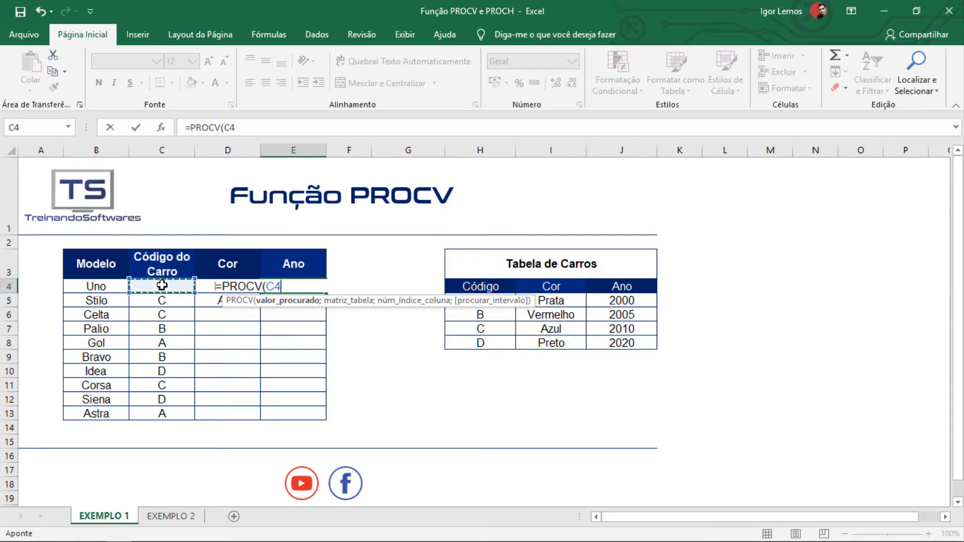
text(;)
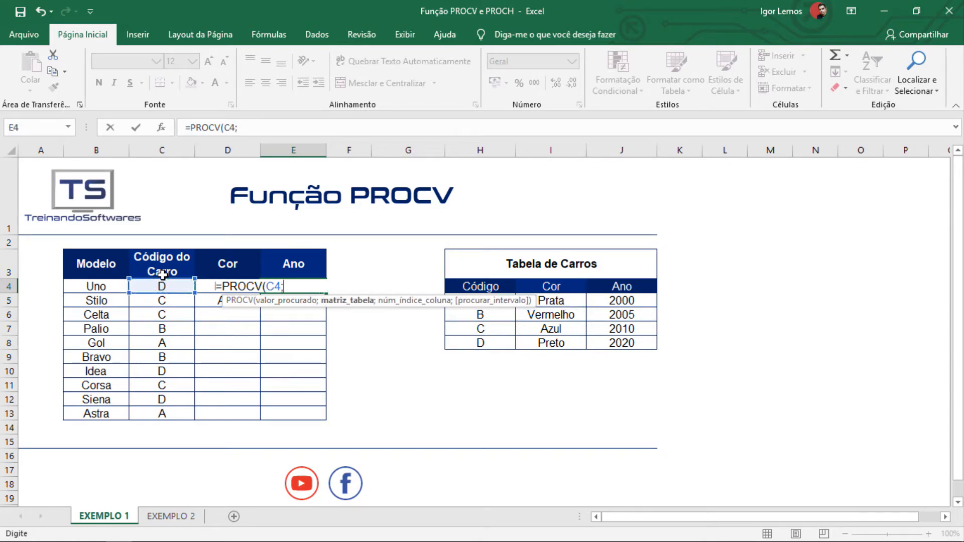
drag(239, 305, 267, 250)
drag(485, 299, 617, 342)
text(;)
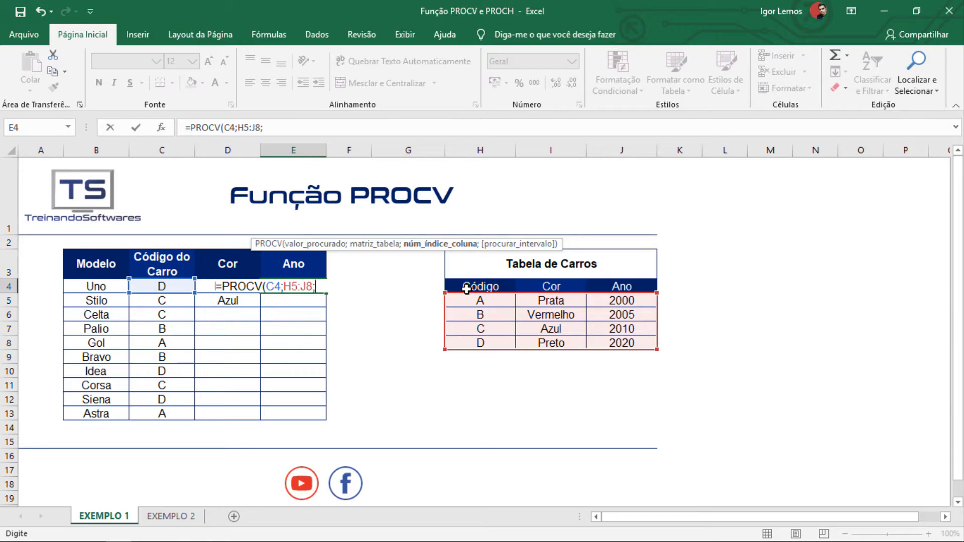
text(3;)
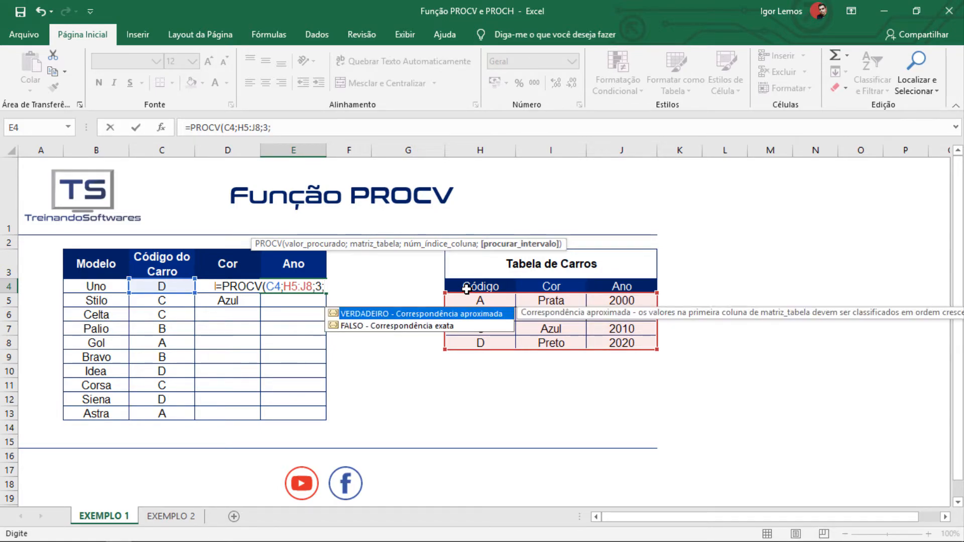
key(Down)
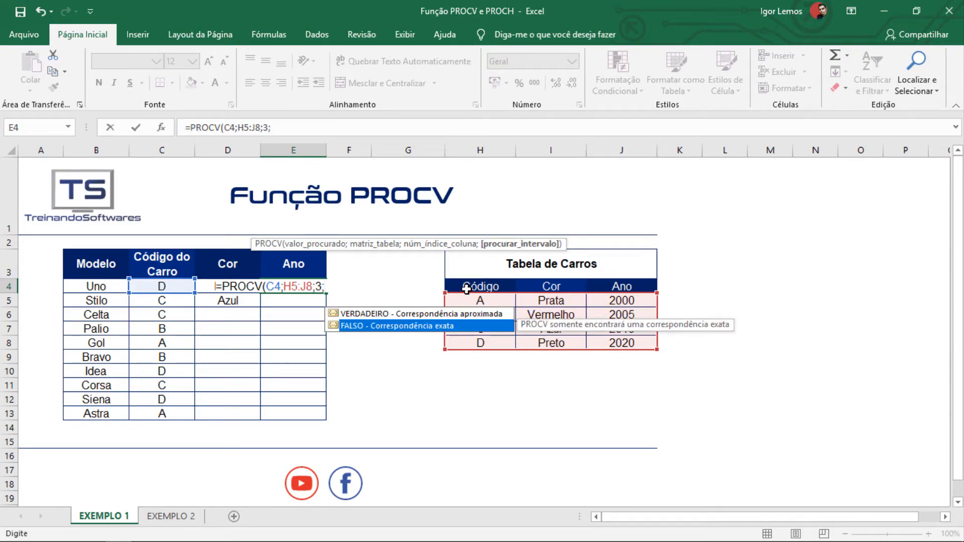
key(Tab)
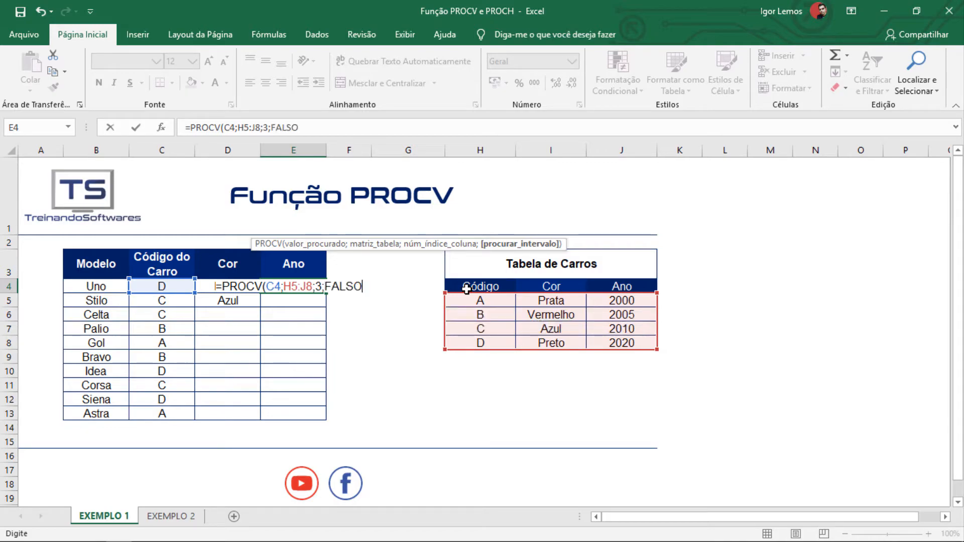
text())
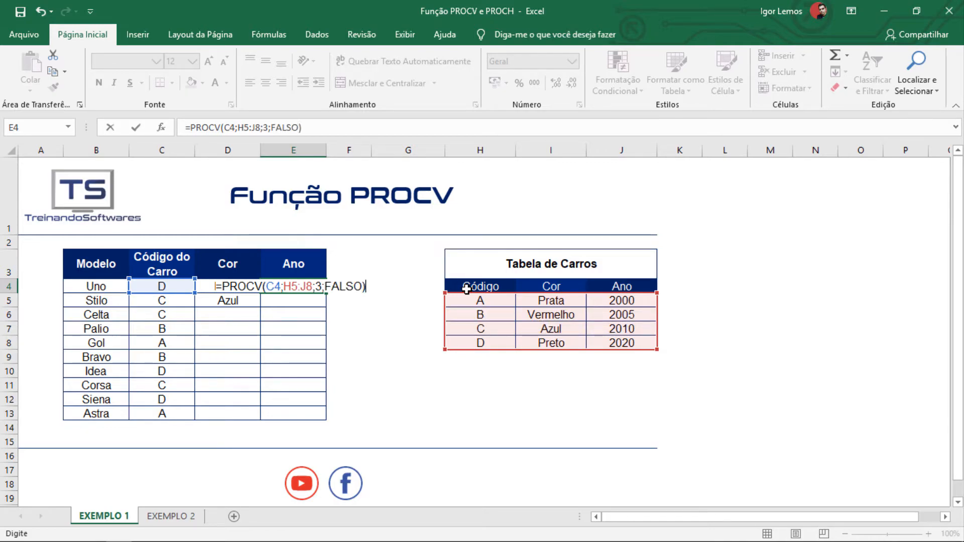
key(Return)
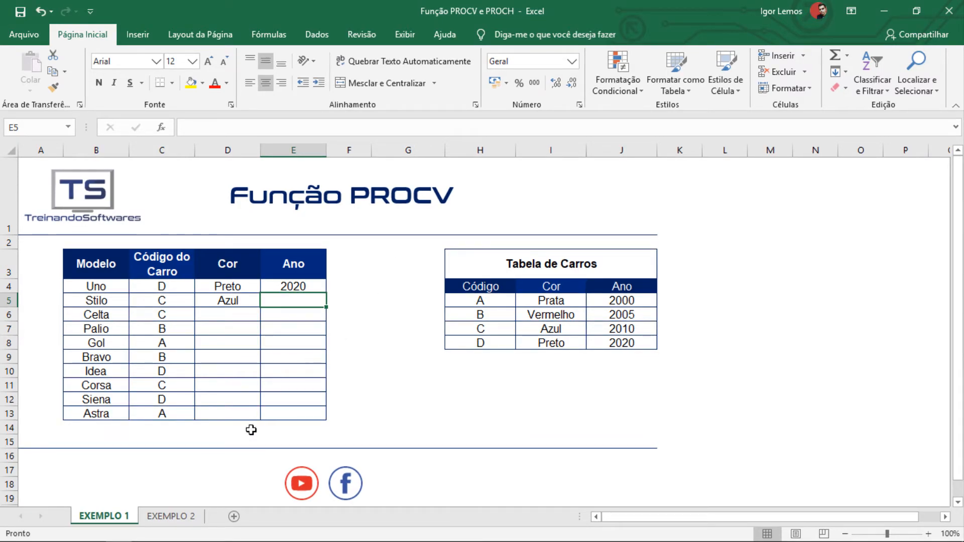
Open sheet EXEMPLO 2 and examine the reservation code in C4 and the code row G4:J4 of Tabela de Reservas.
click(173, 516)
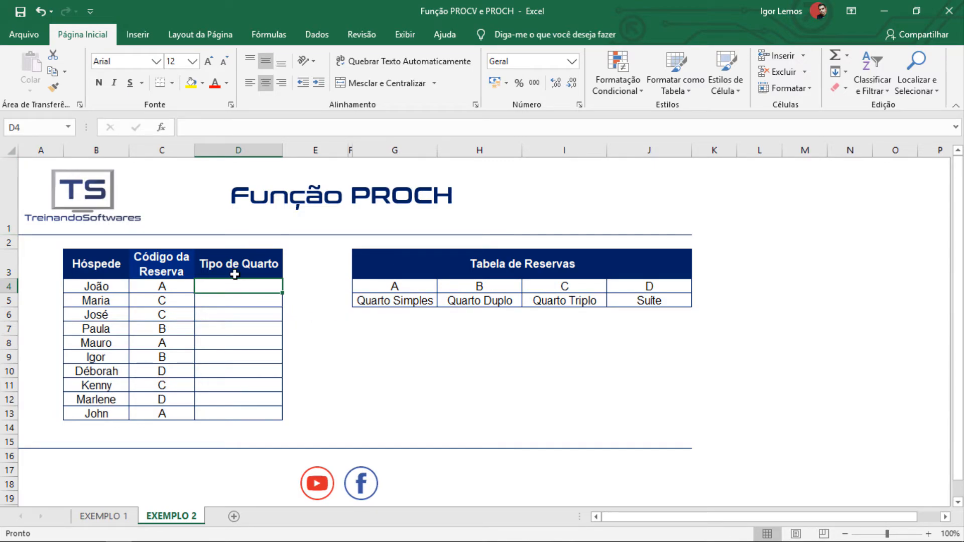
click(188, 285)
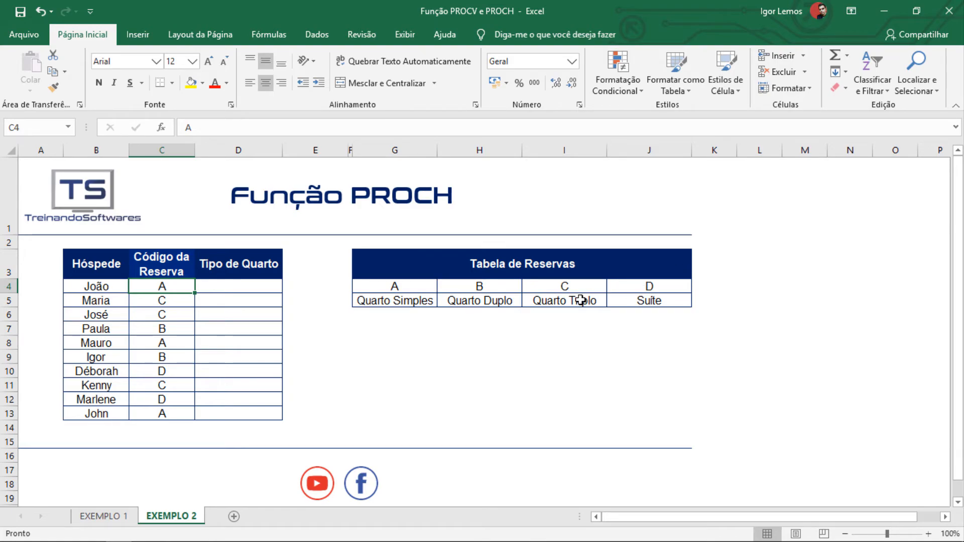
drag(393, 285, 662, 288)
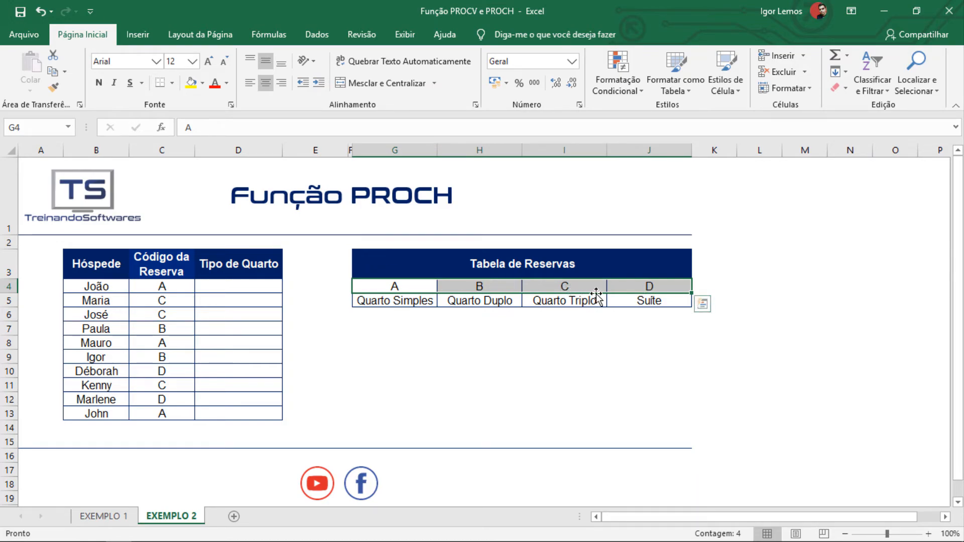
drag(392, 284, 622, 280)
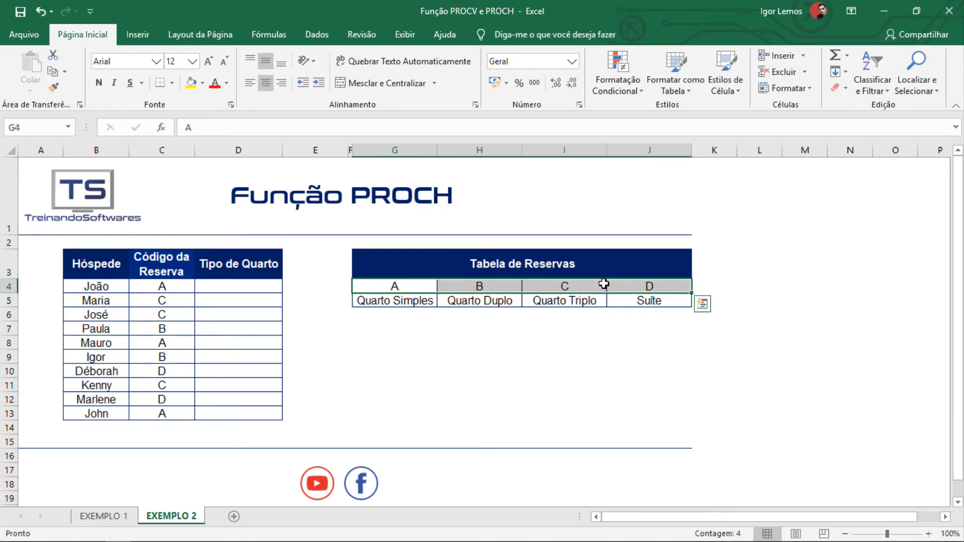
Look up the first guest's room type in D4 with the exact-match formula =PROCH(C4;G4:J5;2;FALSO).
click(250, 289)
text(=proch)
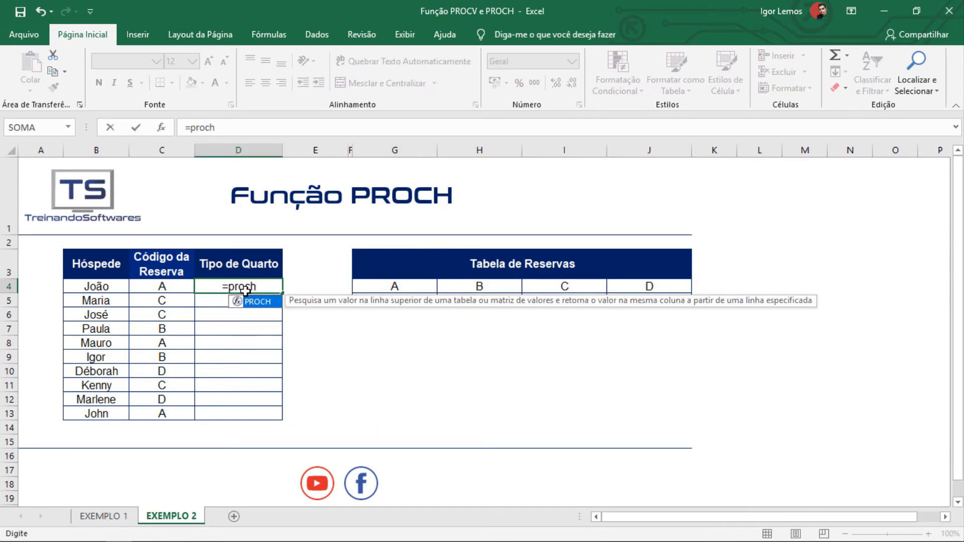
key(Tab)
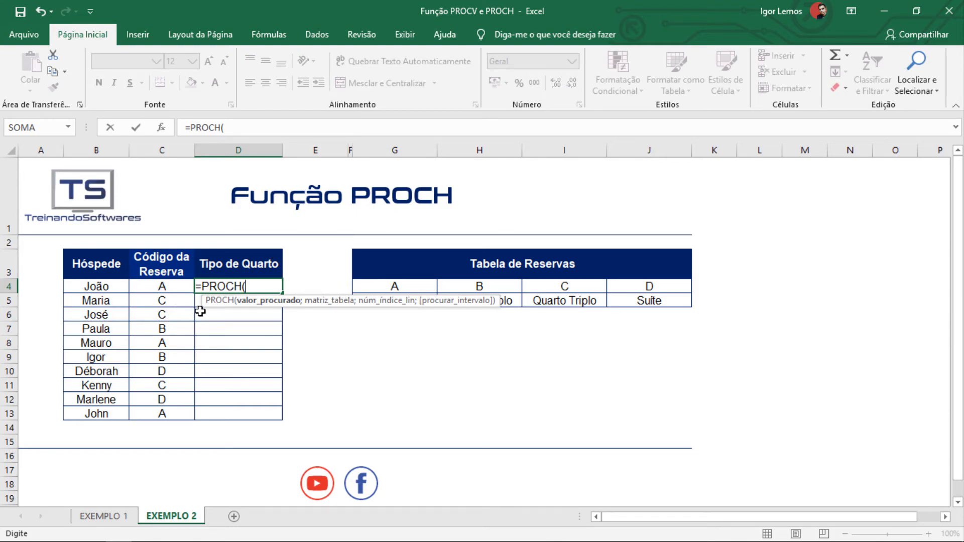
drag(211, 308, 233, 247)
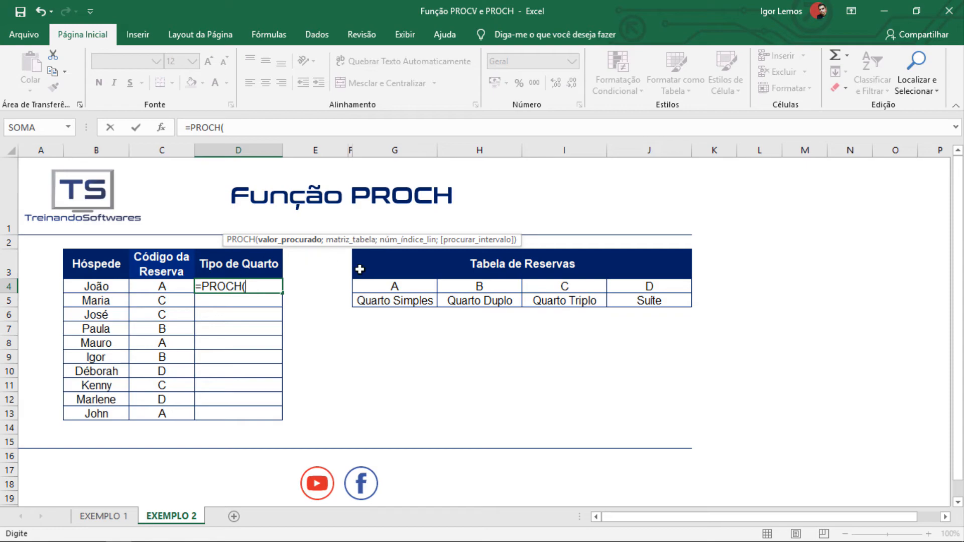
click(164, 288)
text(;)
drag(355, 285, 629, 303)
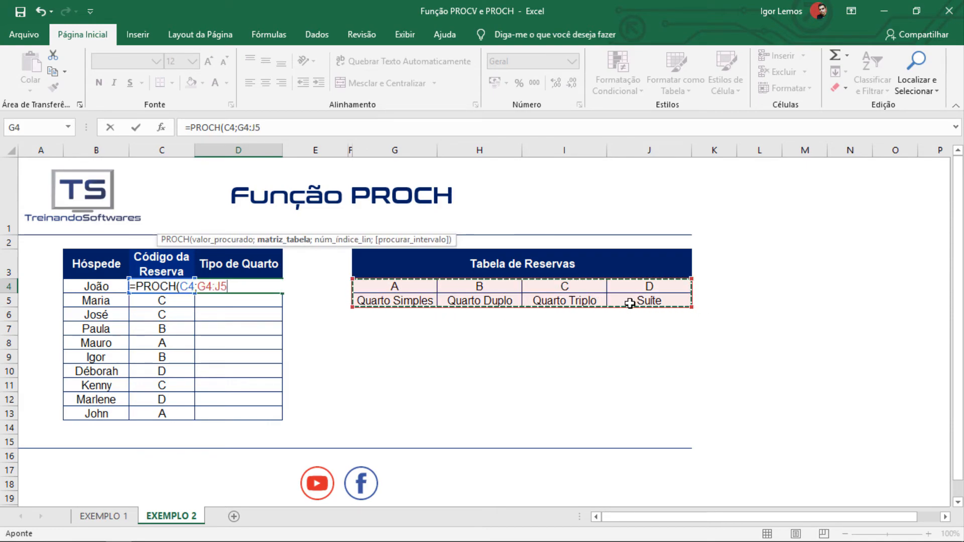
text(;)
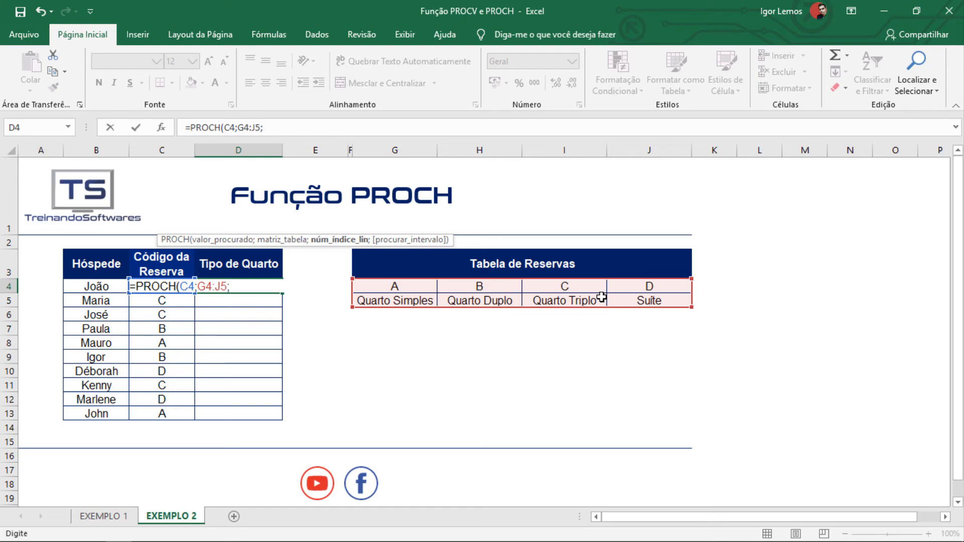
text(2;)
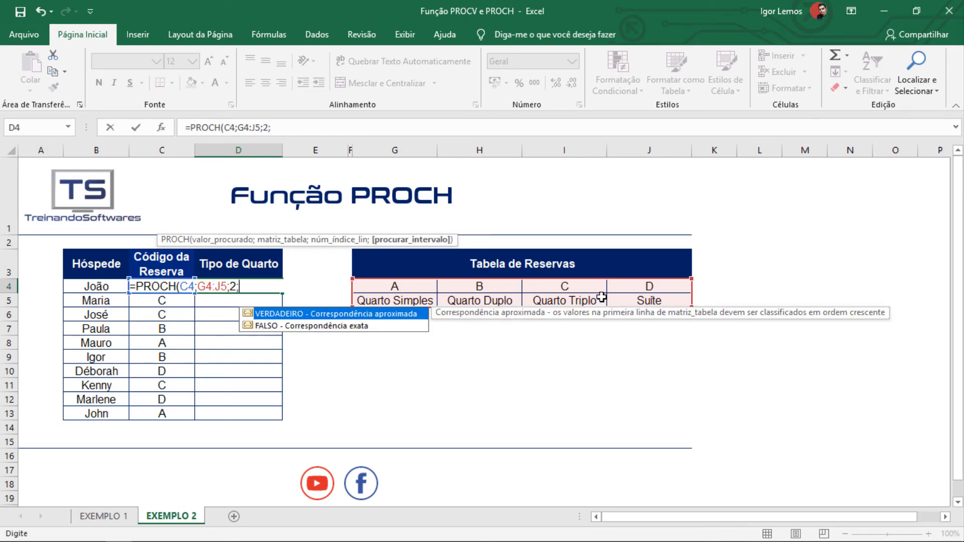
key(Down)
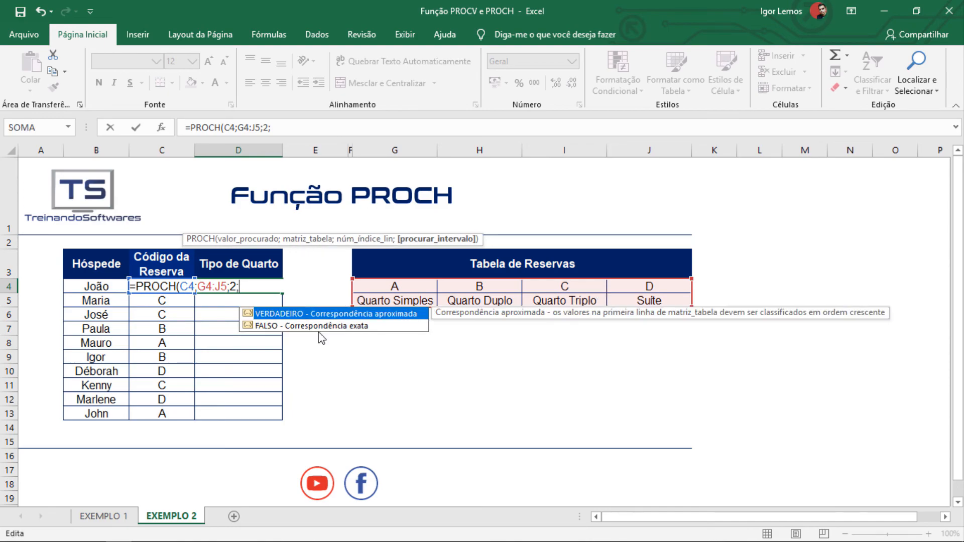
click(344, 328)
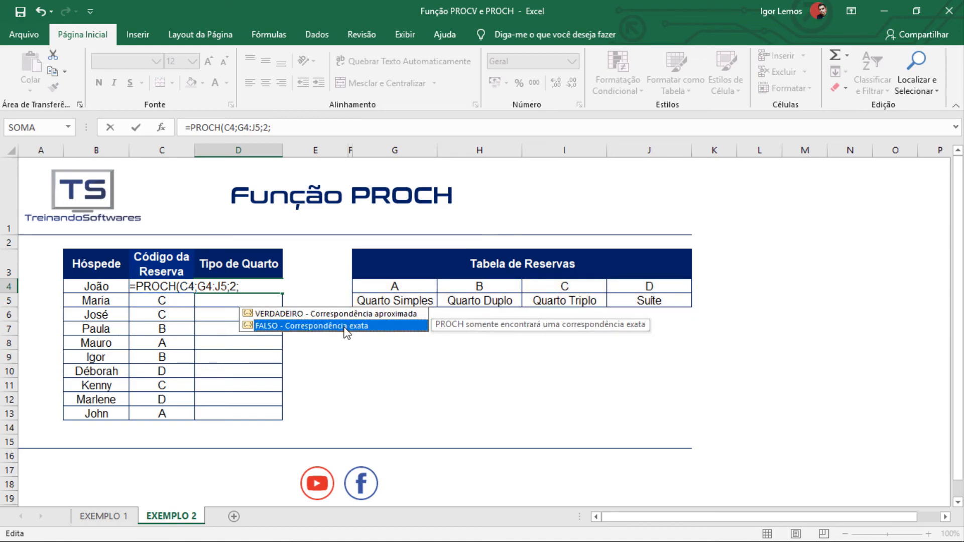
double_click(345, 326)
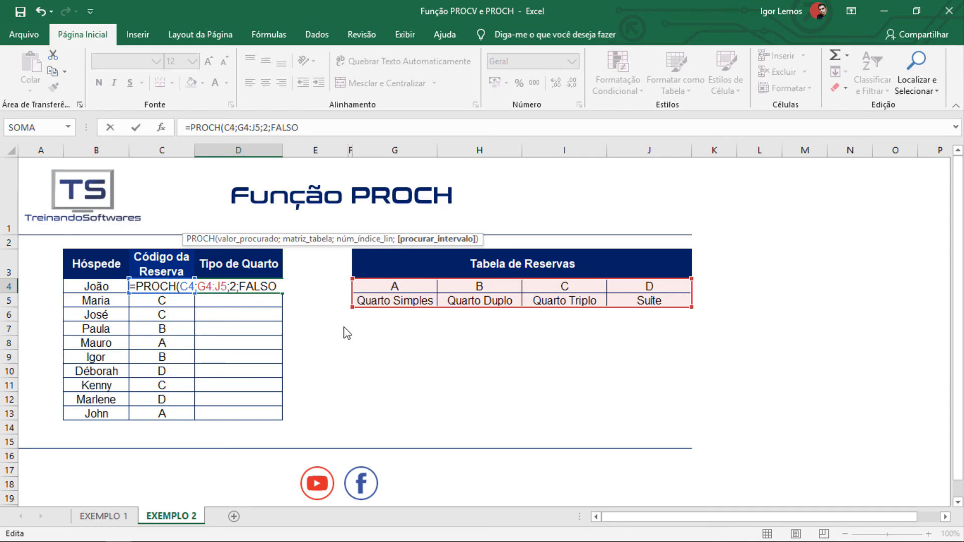
text())
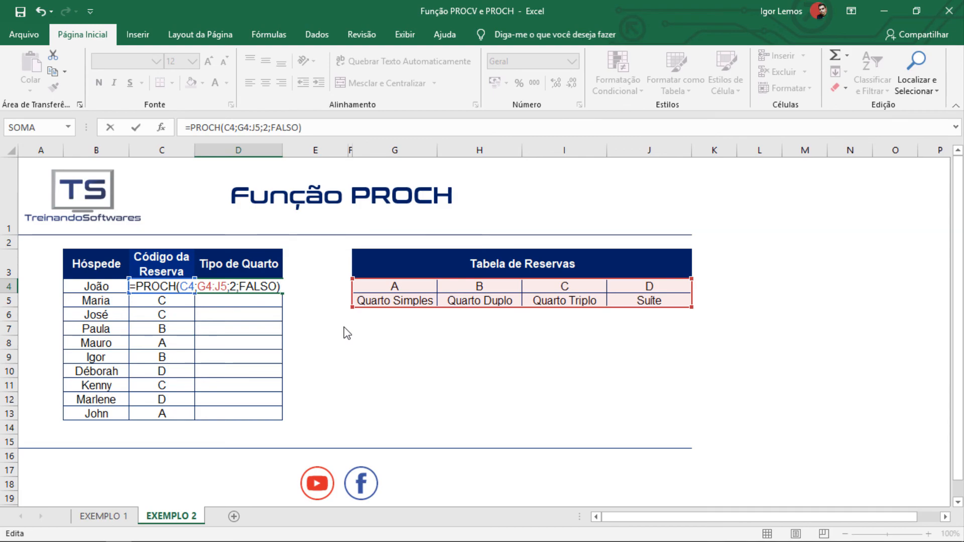
key(Return)
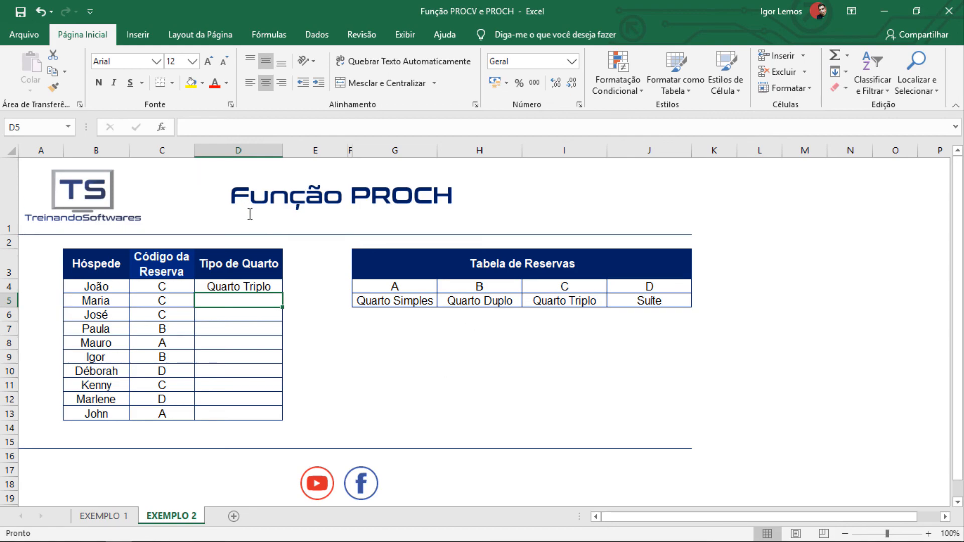
Look up the second guest's room type in D5 with the exact-match formula =PROCH(C5;G4:J5;2;FALSO).
text(=)
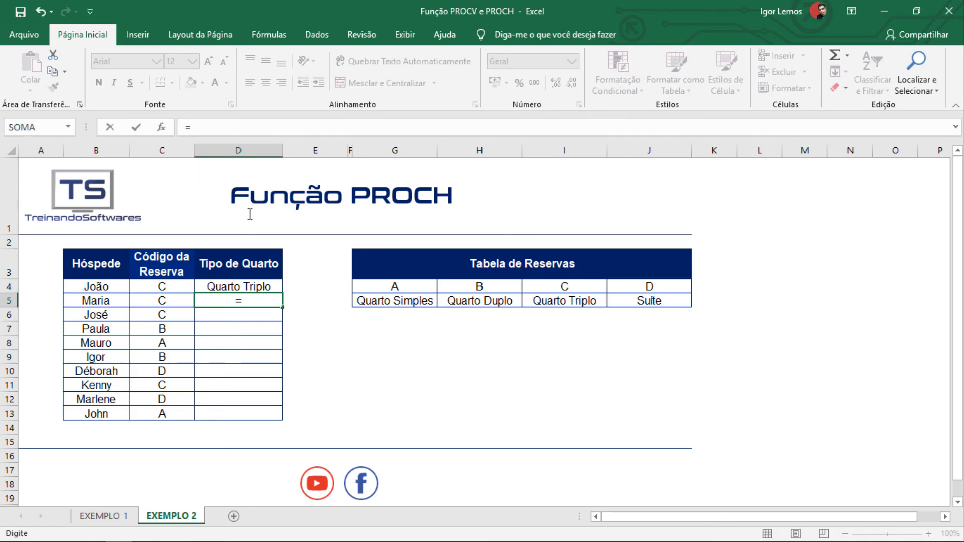
text(proch)
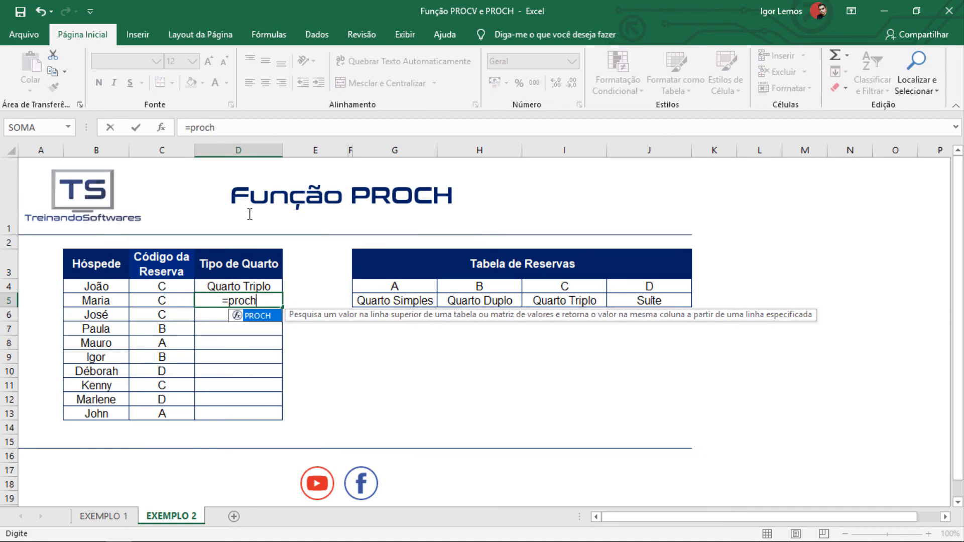
key(Tab)
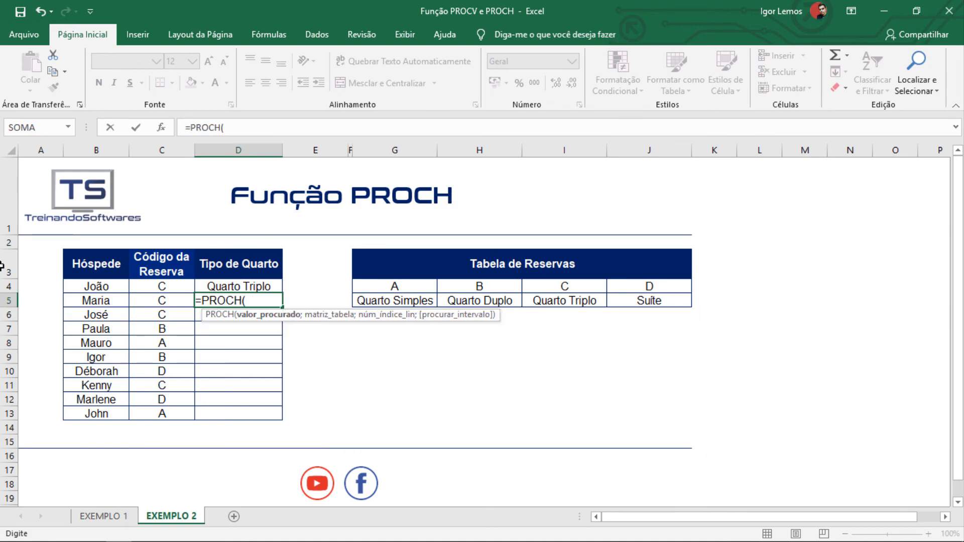
click(154, 298)
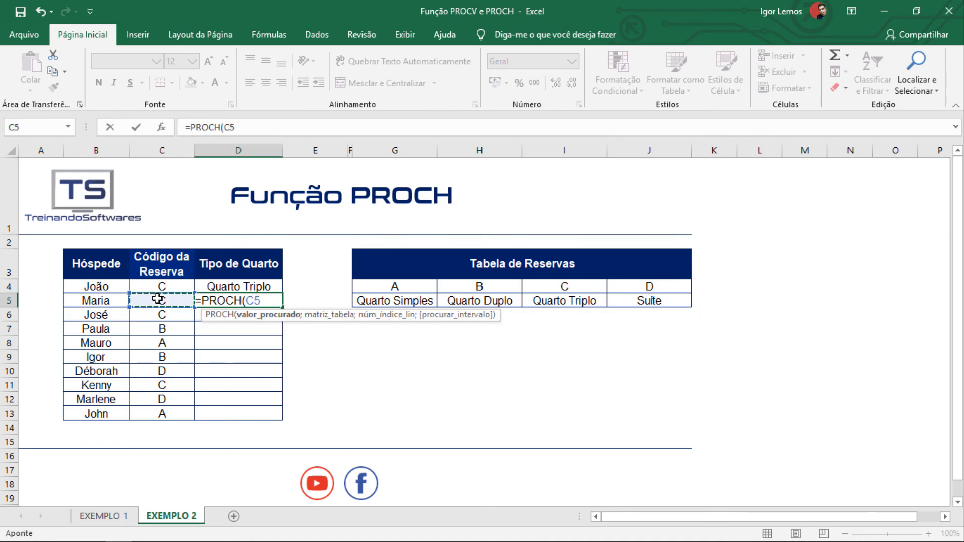
text(;)
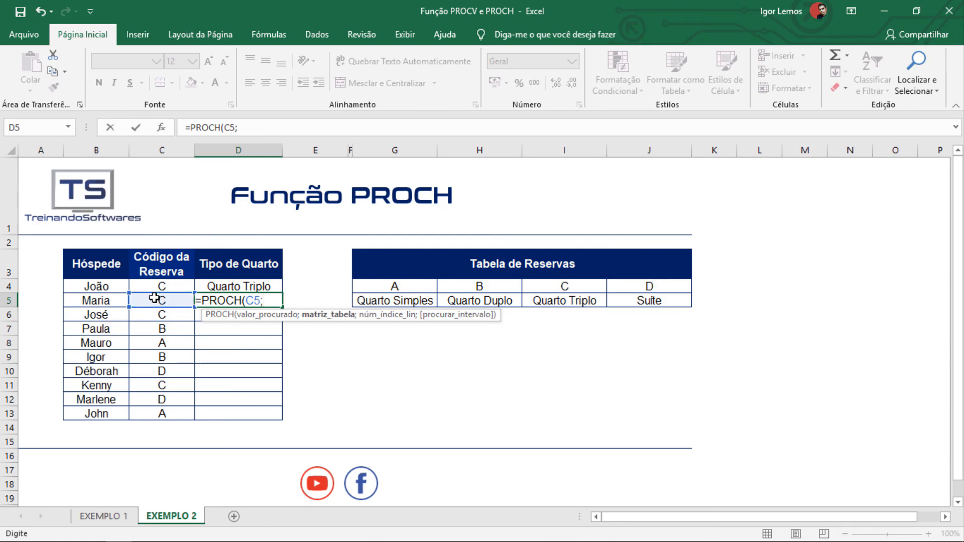
drag(392, 287, 639, 304)
text(;)
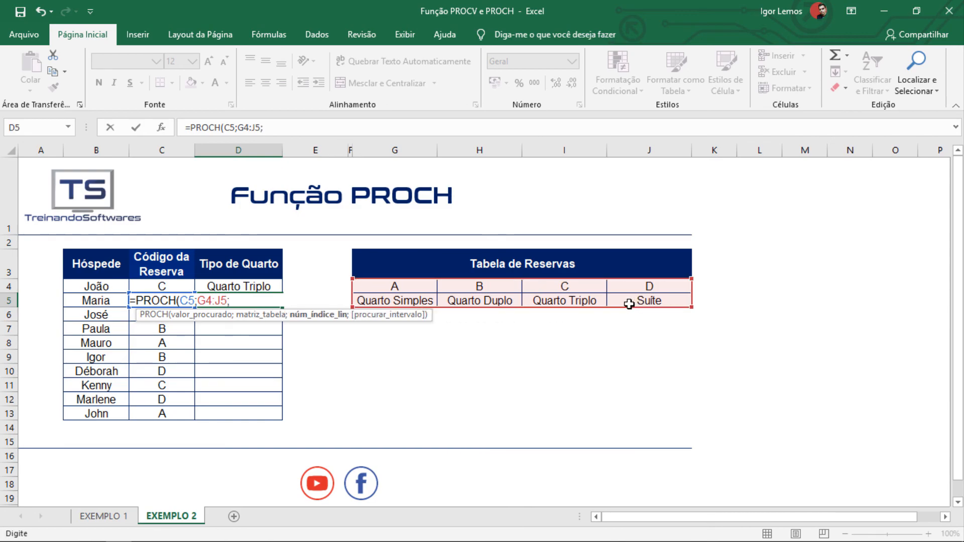
text(2;)
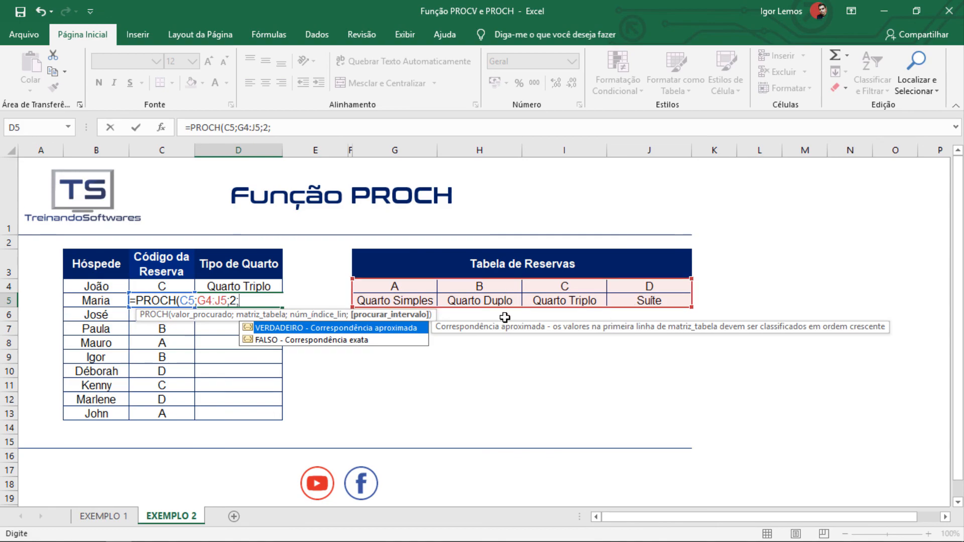
click(338, 341)
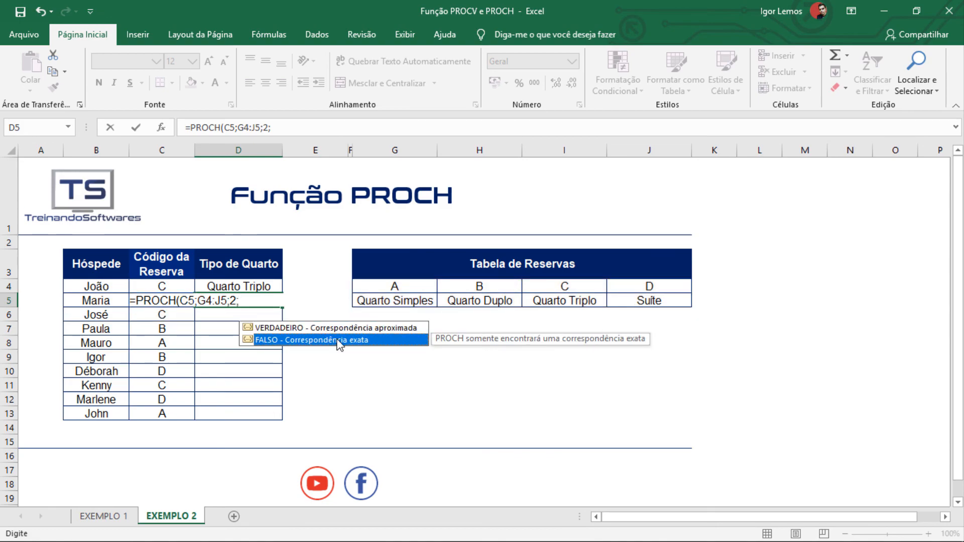
double_click(338, 341)
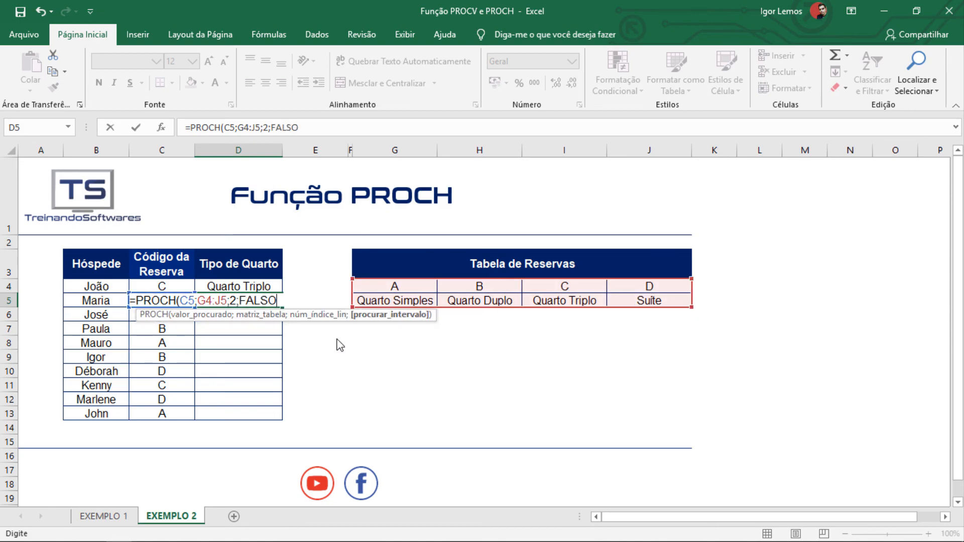
text())
key(Return)
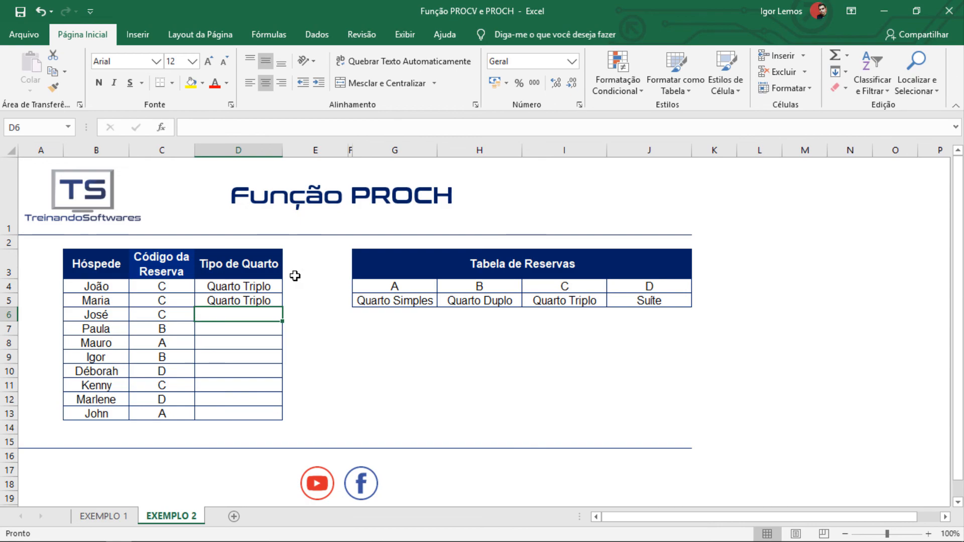